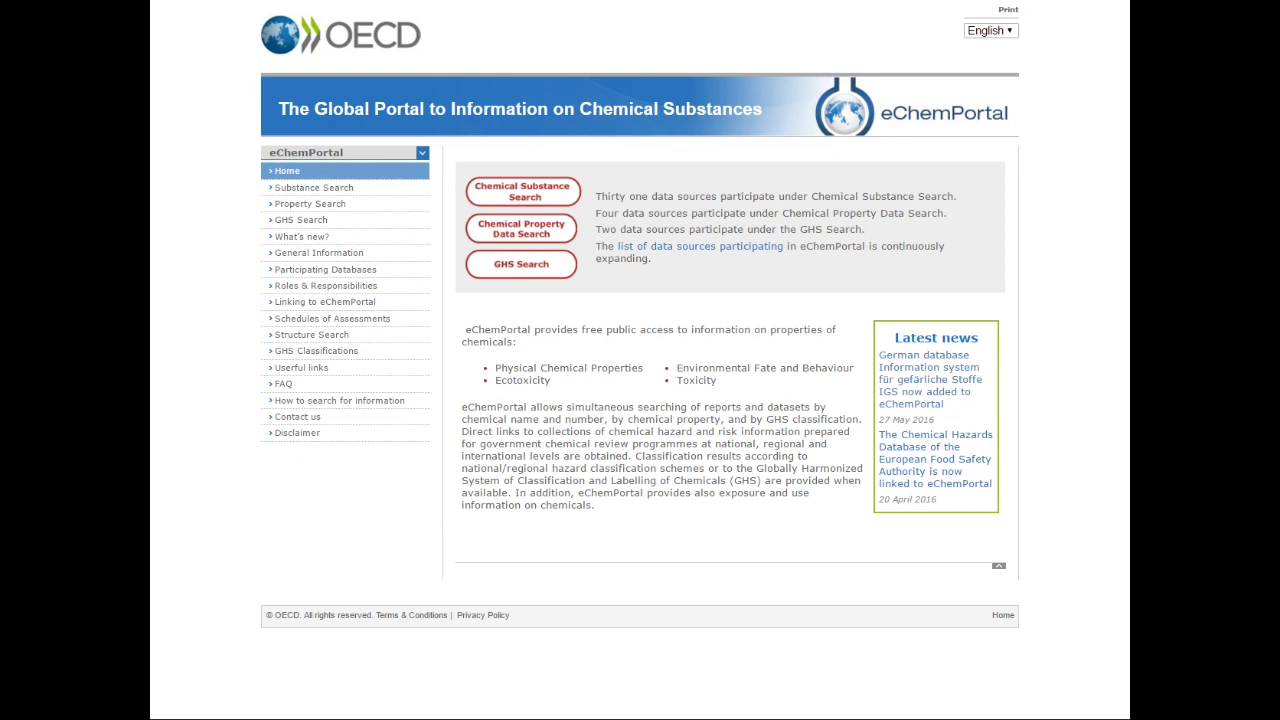
Step: Open the chemical substance search with filtering by type of information and enter the number 50-00-0
click(531, 200)
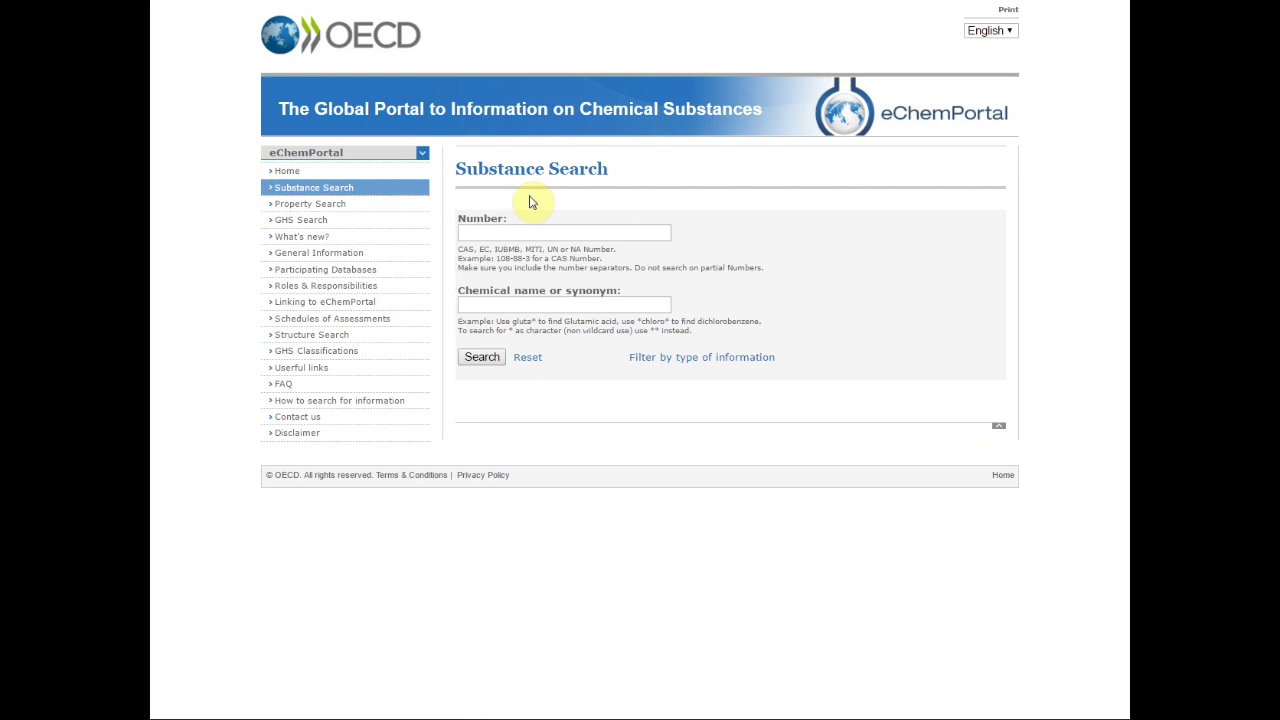
click(692, 361)
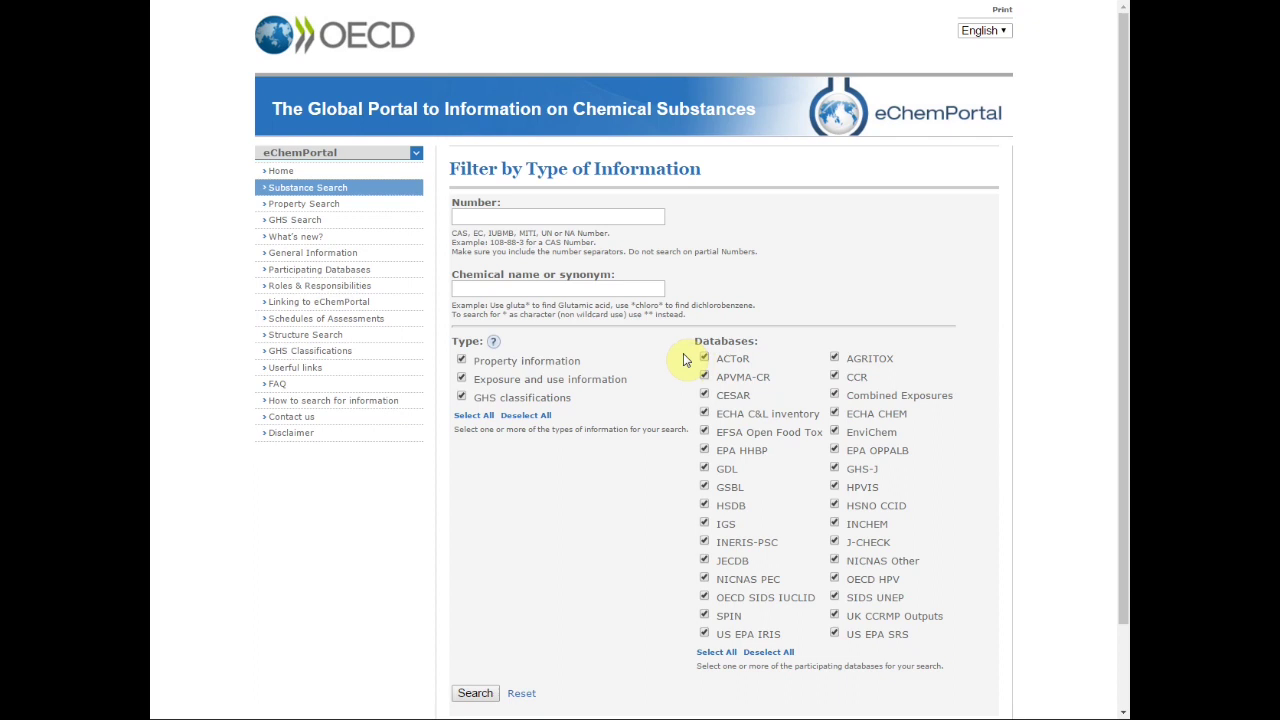
click(465, 220)
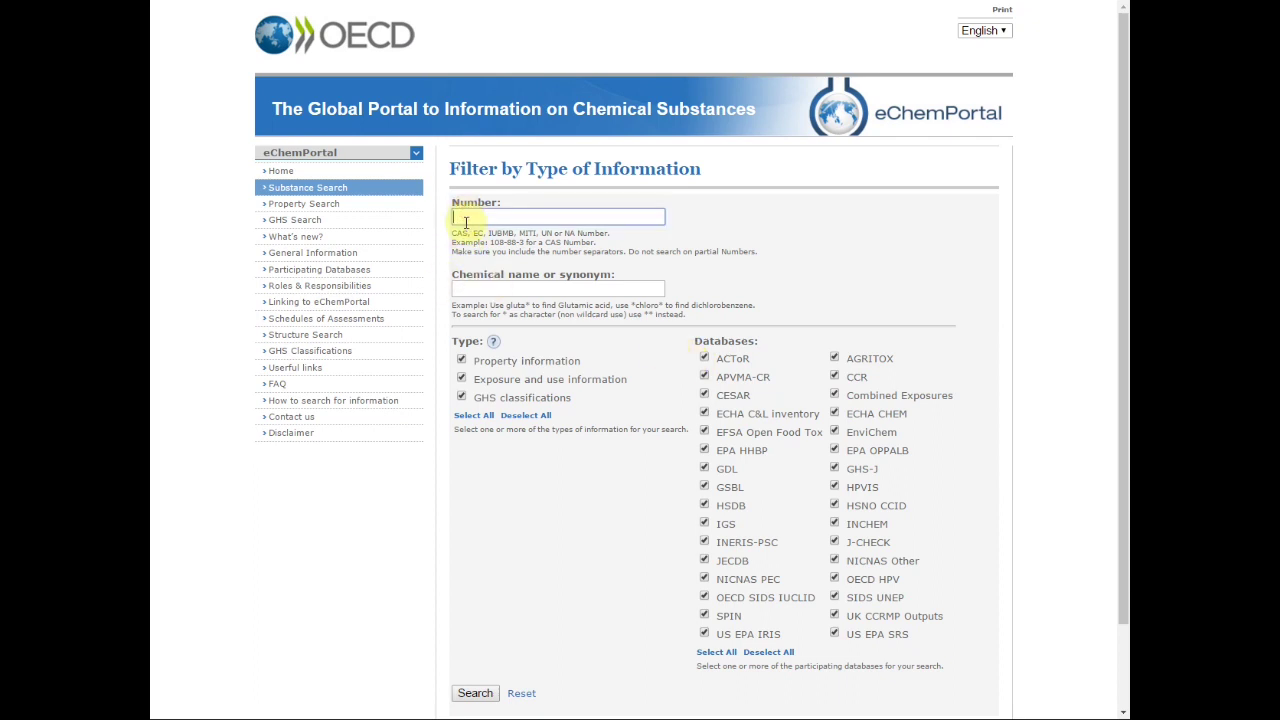
text(50)
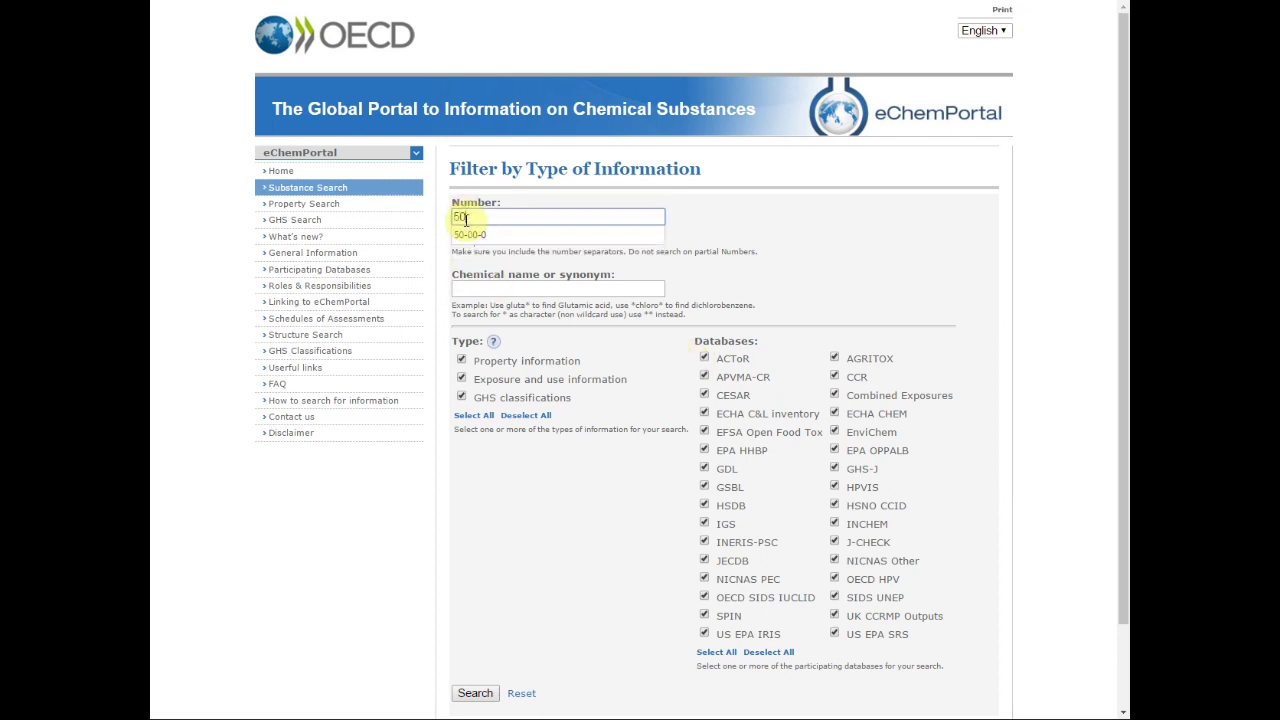
text(0-00-0)
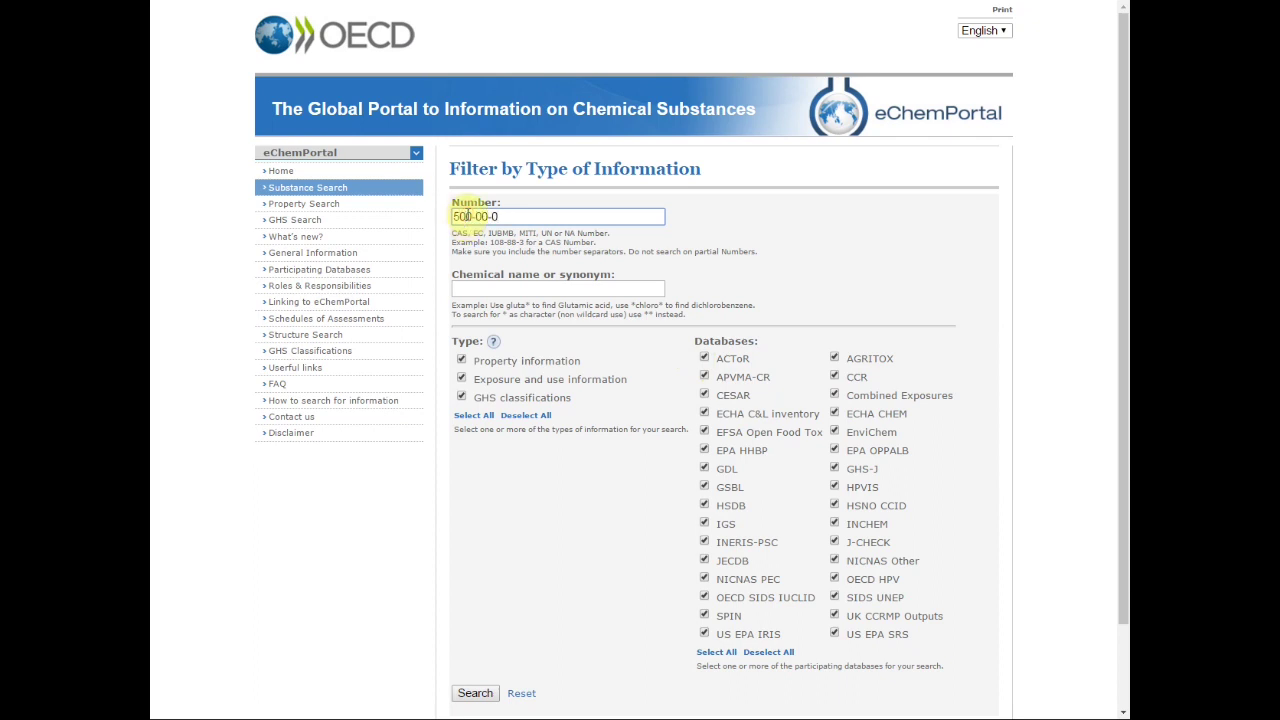
click(466, 216)
key(BackSpace)
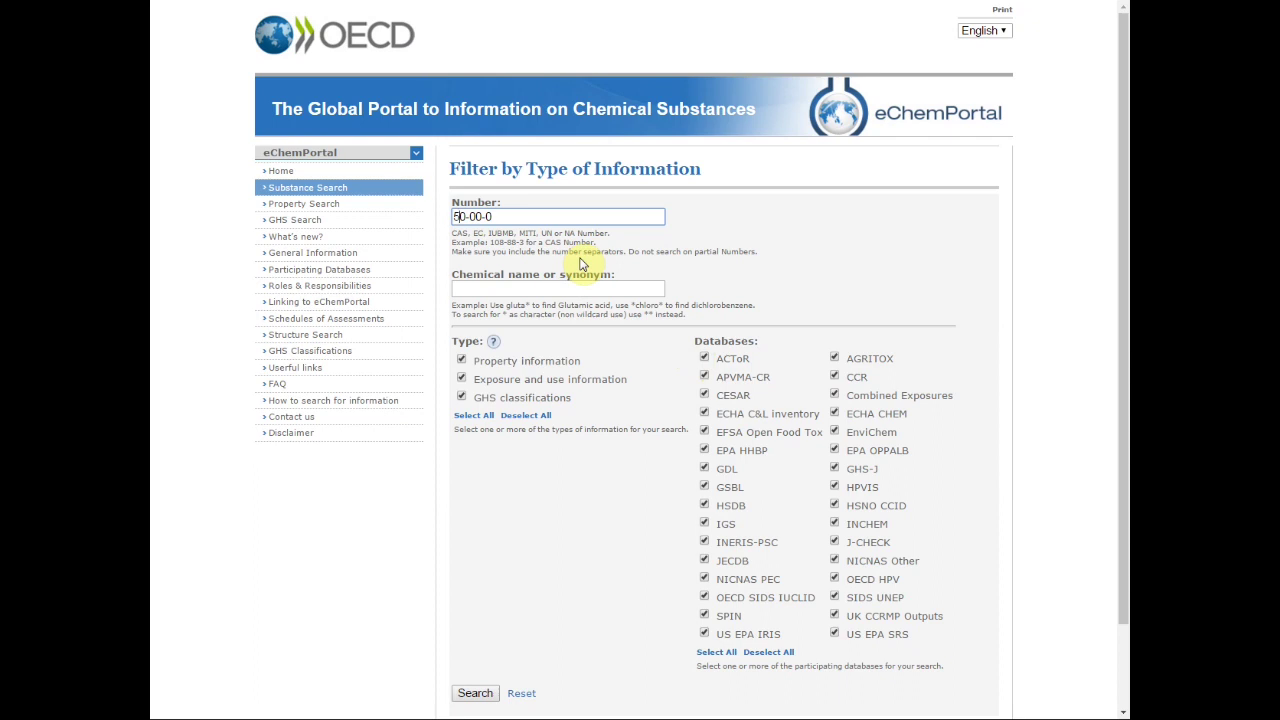
Step: Restrict the information type to GHS classifications only, keep ECHA CHEM among the databases, and run the search
click(511, 416)
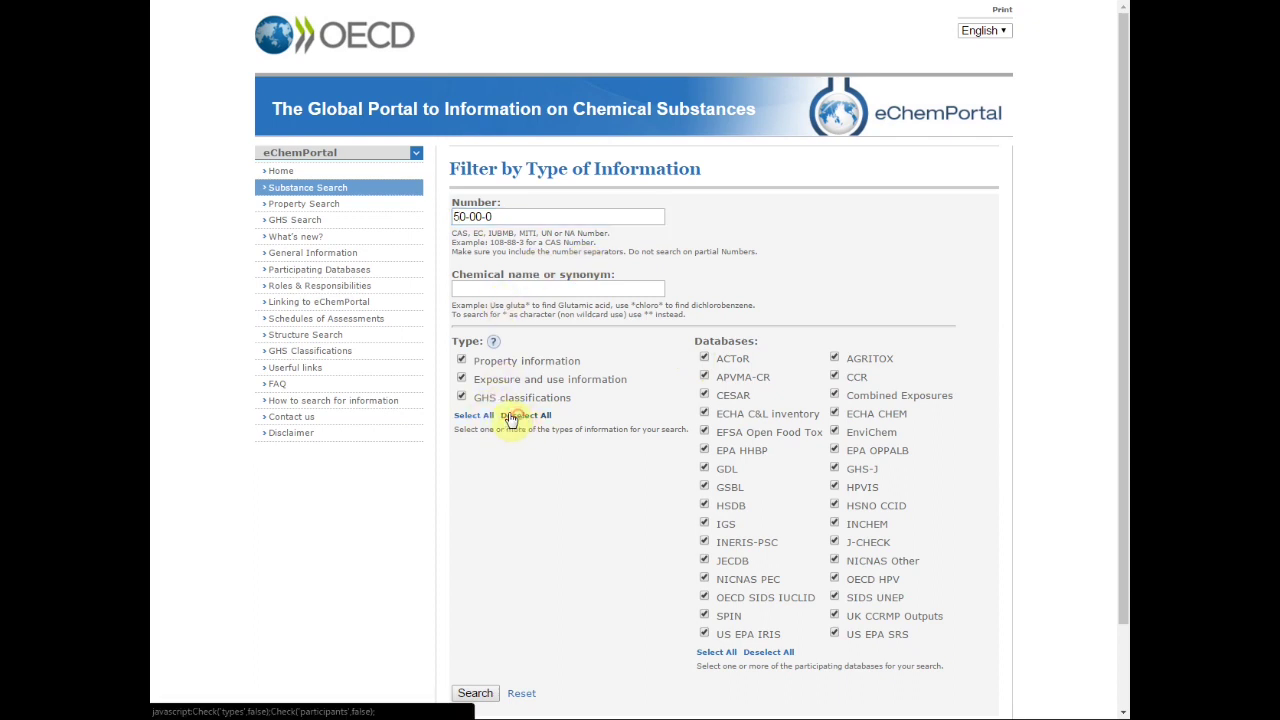
click(461, 399)
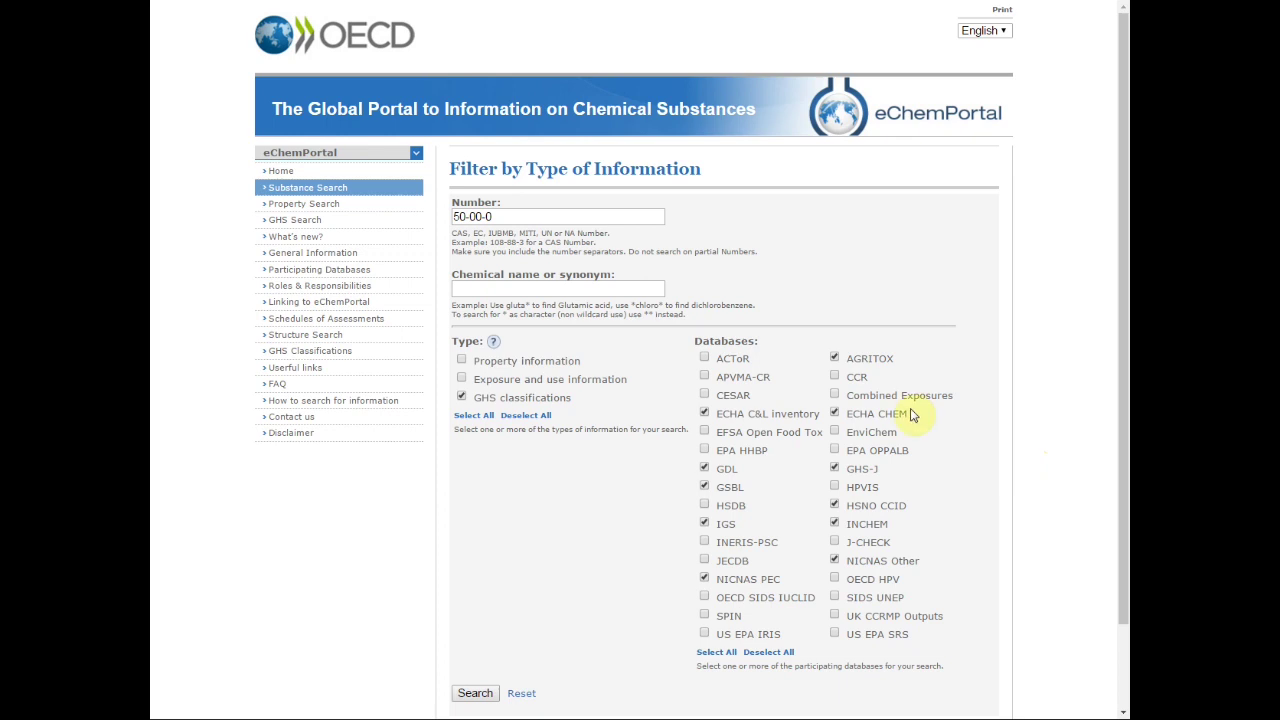
click(835, 414)
click(835, 414)
click(475, 697)
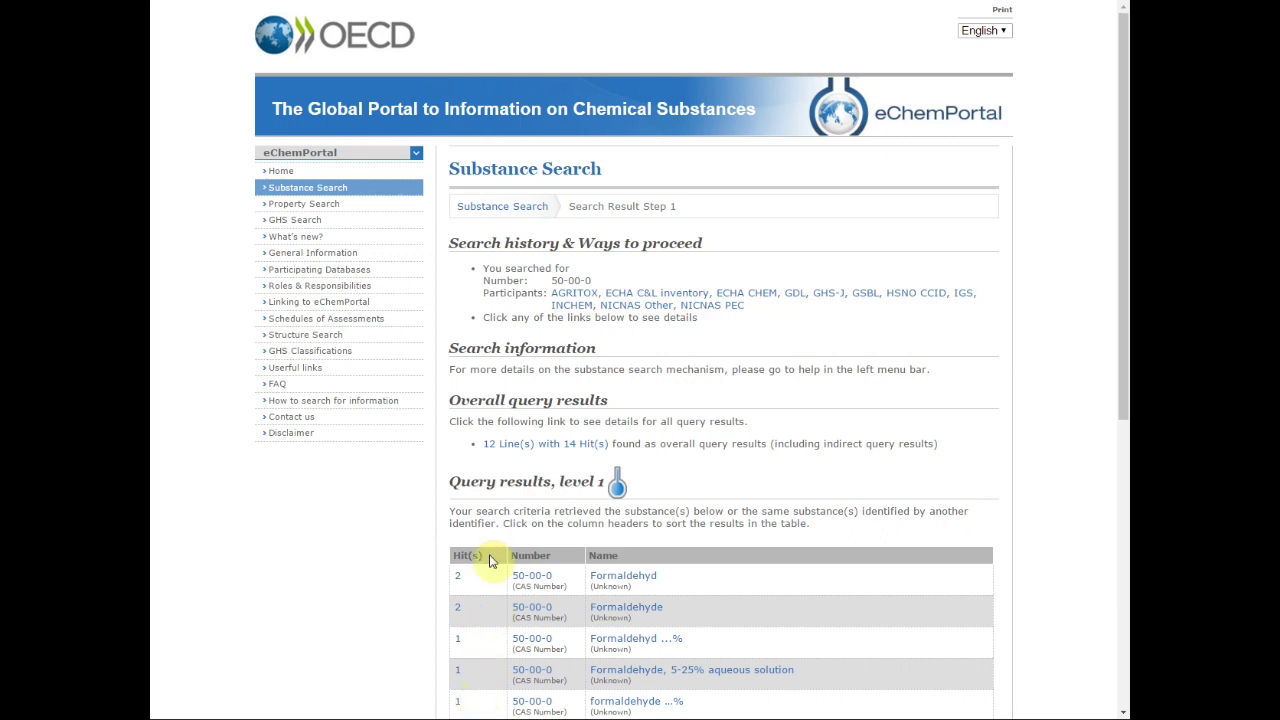
Step: Open the overall query results, view the GHS classification of the ECHA C&L inventory entry for formaldehyde, and return to the list
click(530, 445)
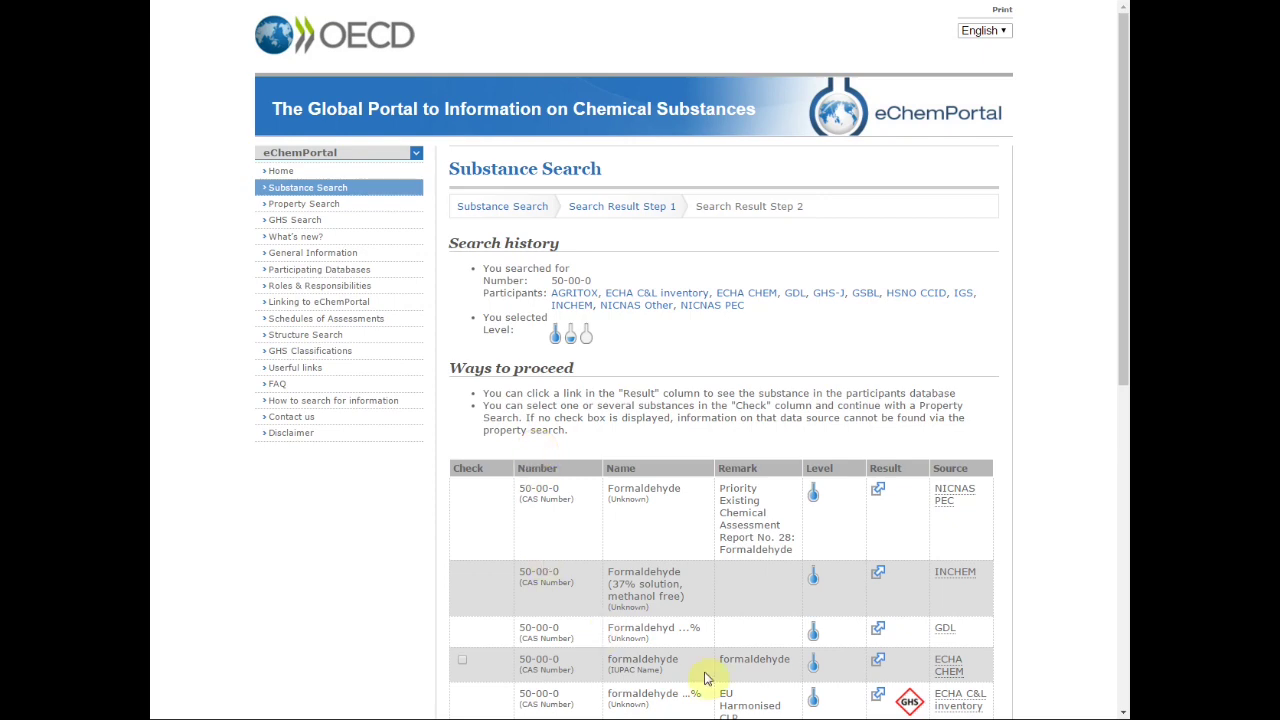
scroll(845, 680, down, 3)
scroll(848, 675, down, 1)
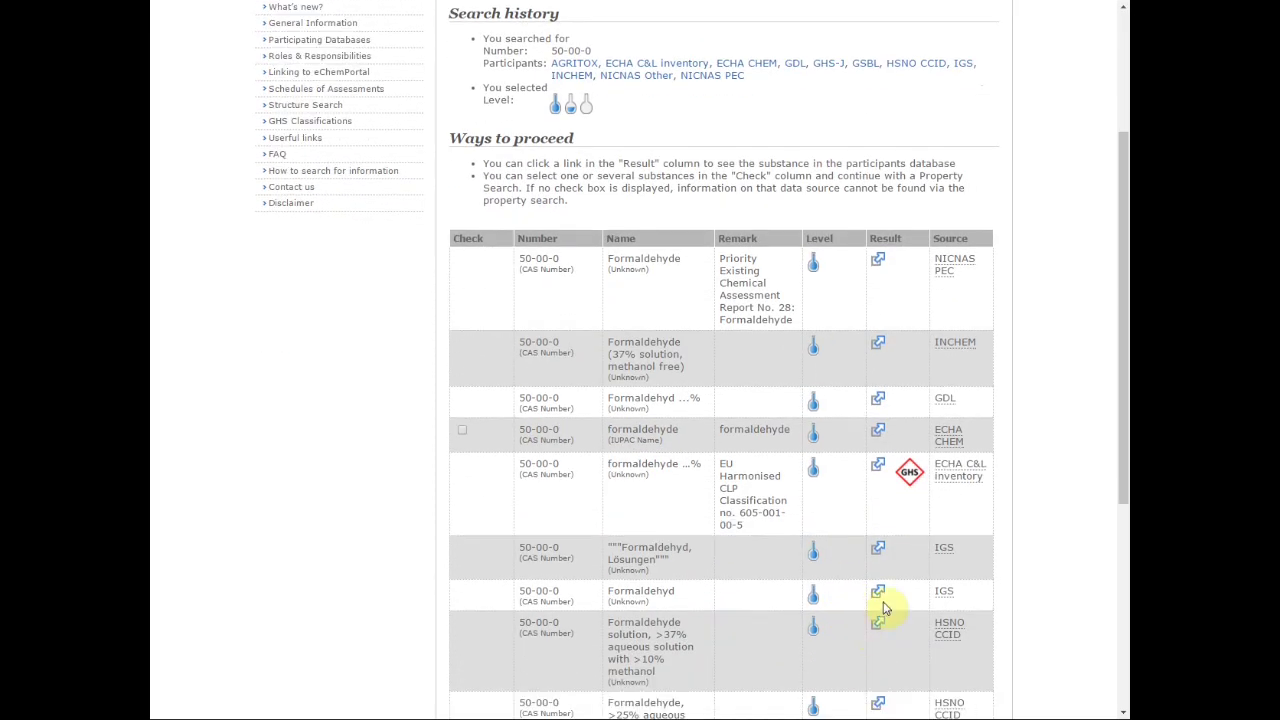
click(909, 478)
scroll(897, 485, down, 3)
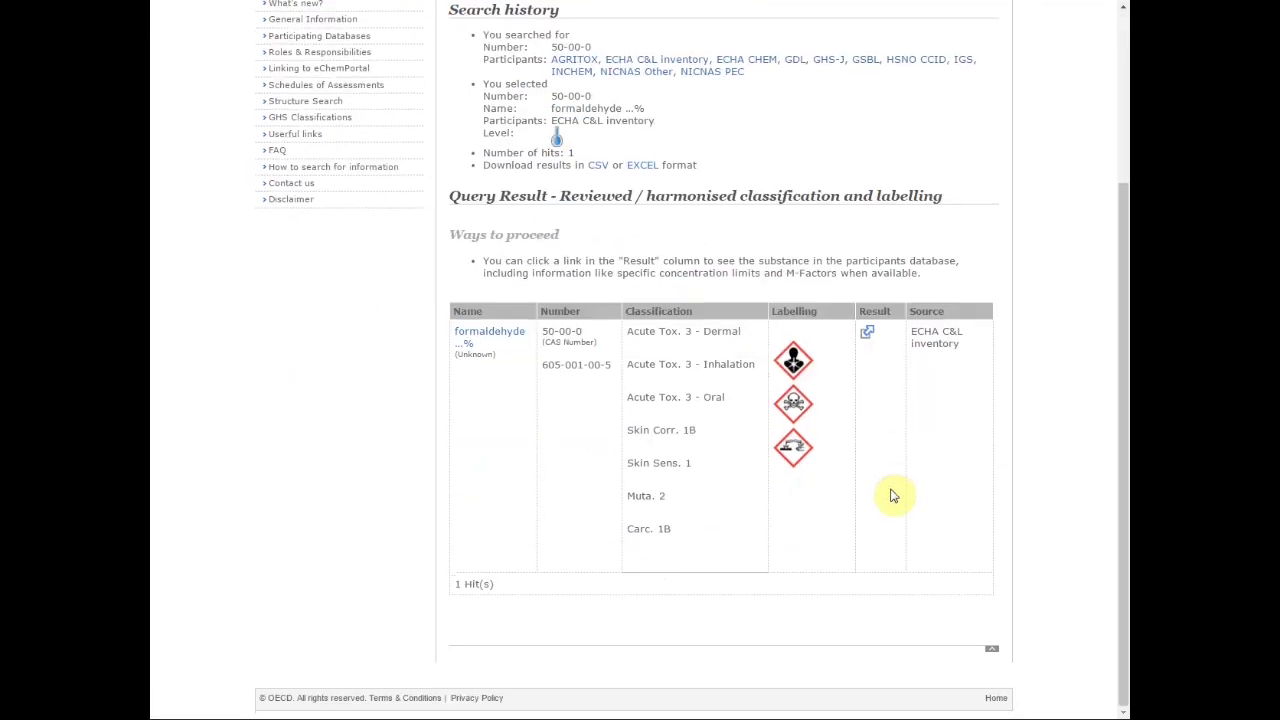
key(alt+Left)
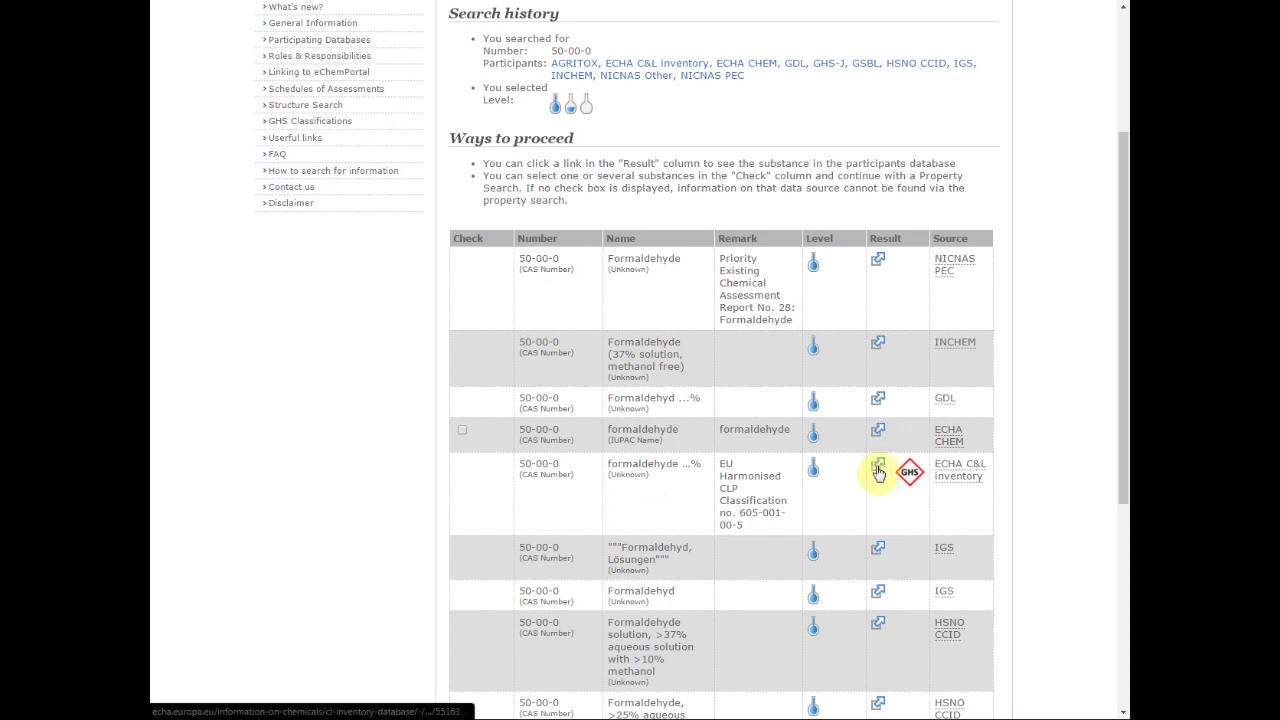
Step: View the ECHA C&L inventory source record, return, and open the HSNO CCID record for formaldehyde solution, >37% aqueous with >10% methanol
click(878, 468)
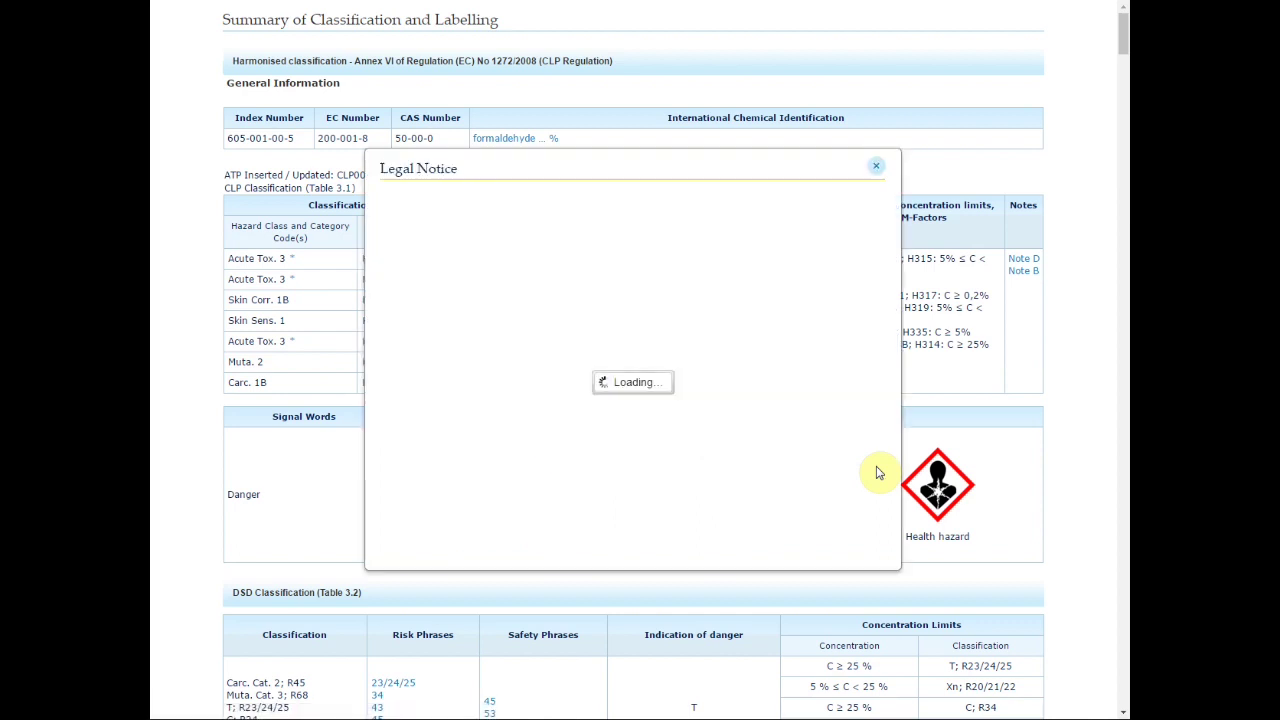
key(alt+Left)
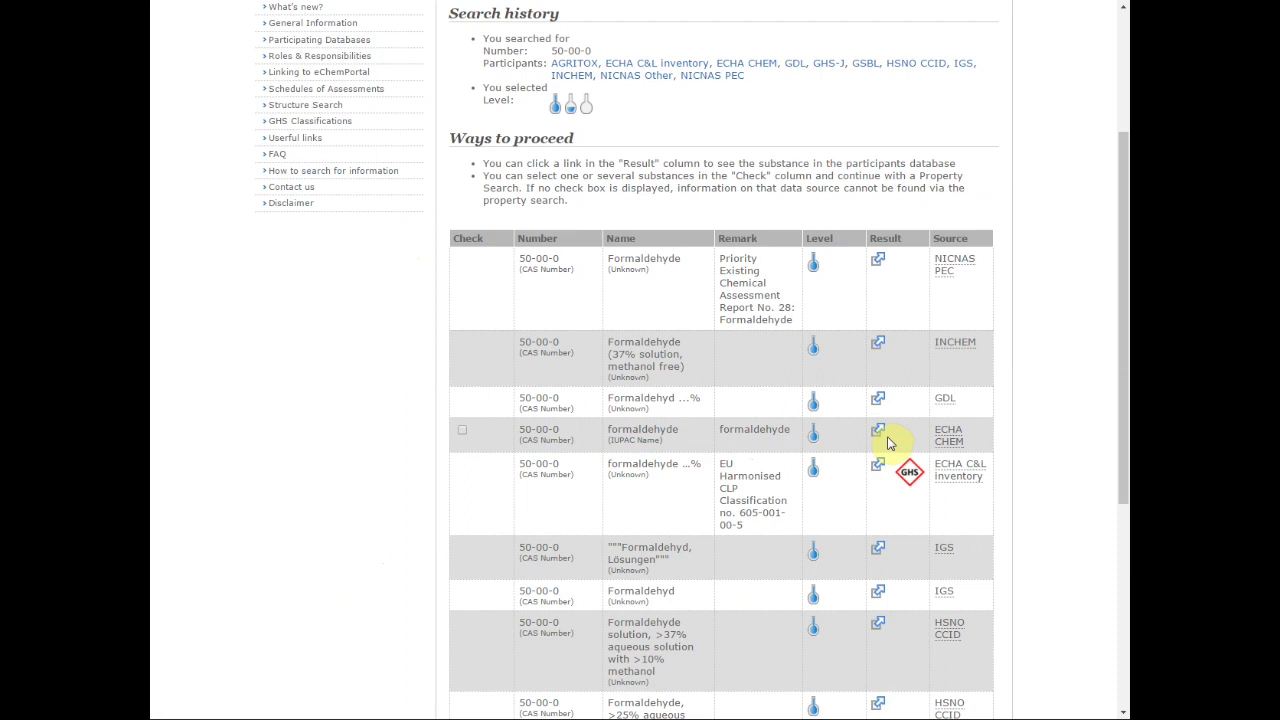
scroll(337, 245, down, 2)
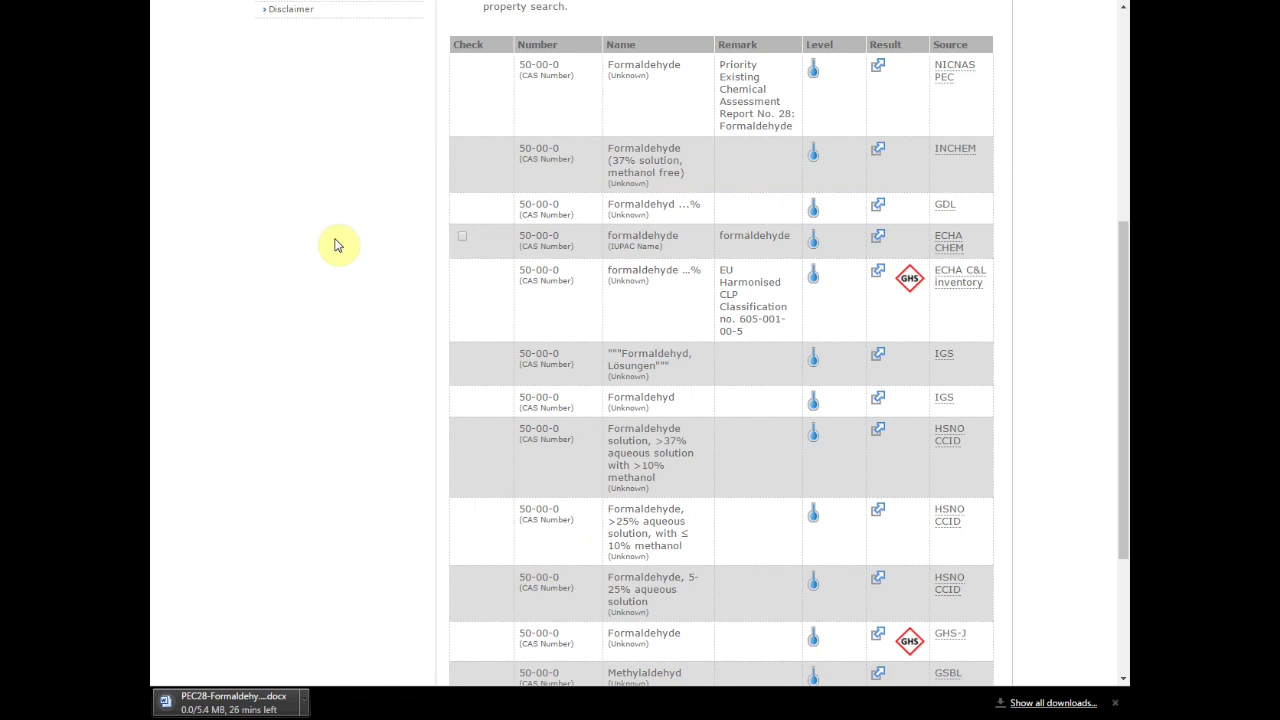
click(877, 436)
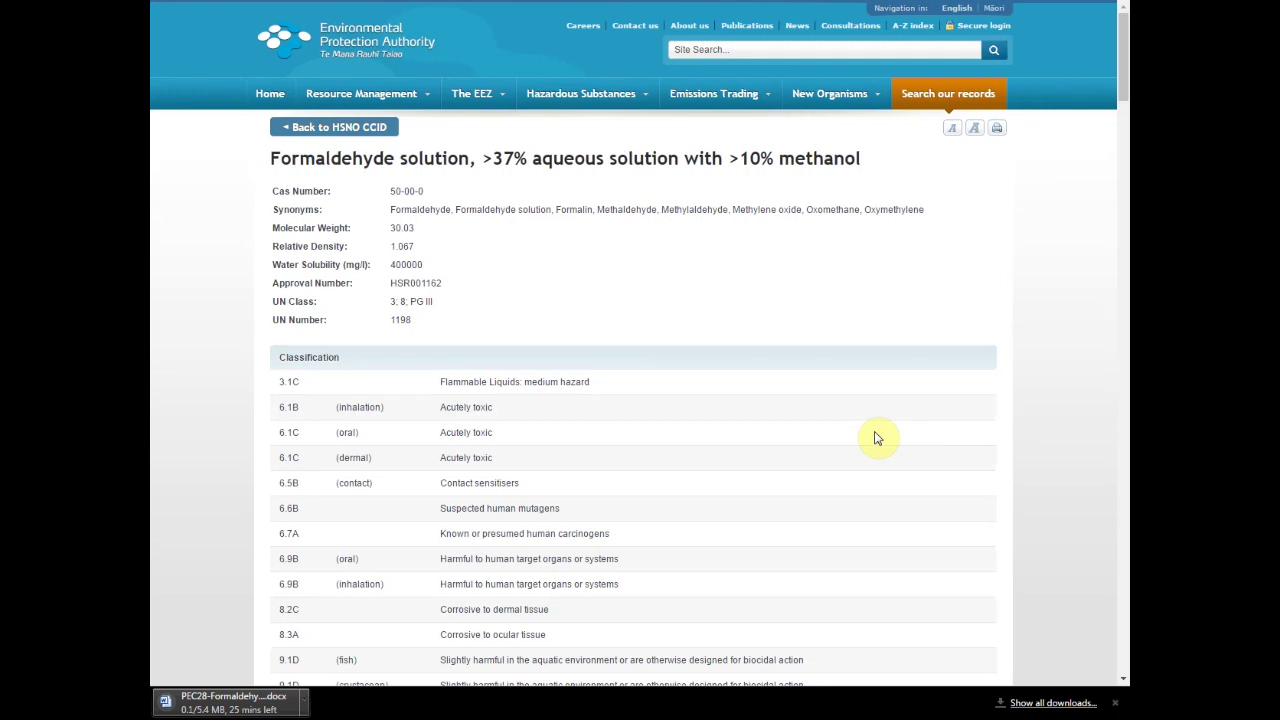
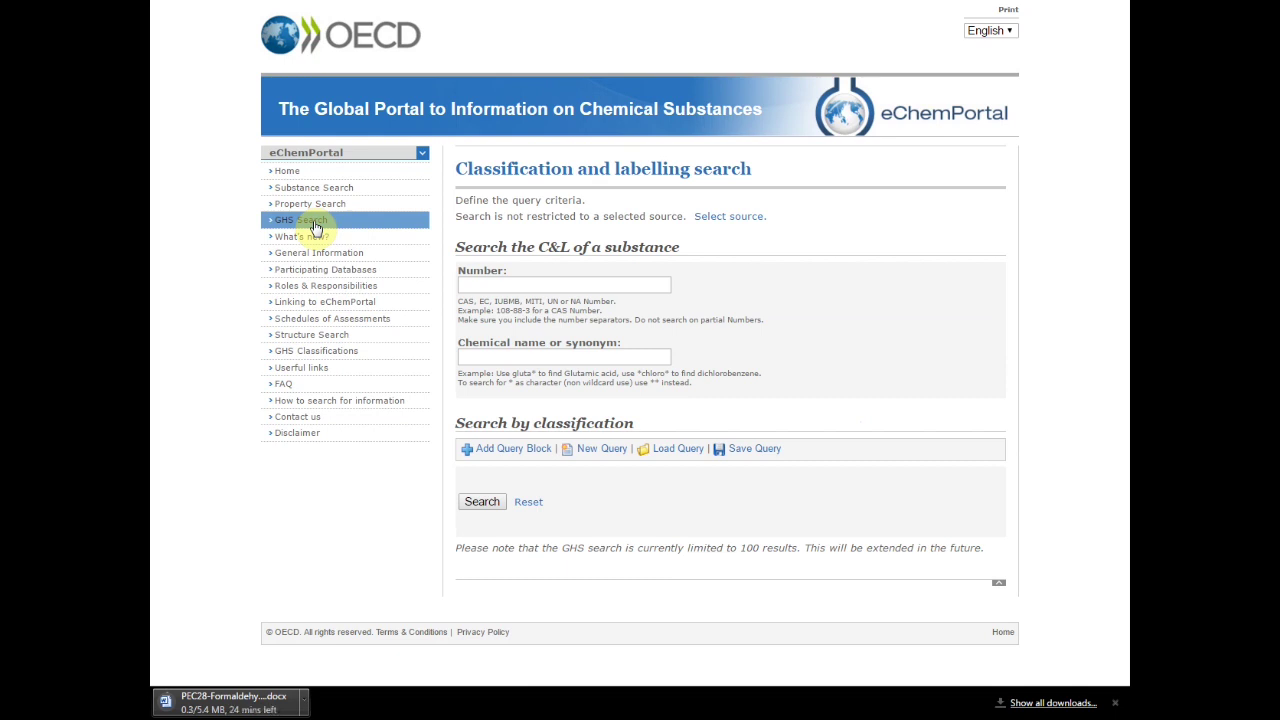
Step: Run a classification and labelling search for number 50-00-0 and open the overall query results
click(485, 285)
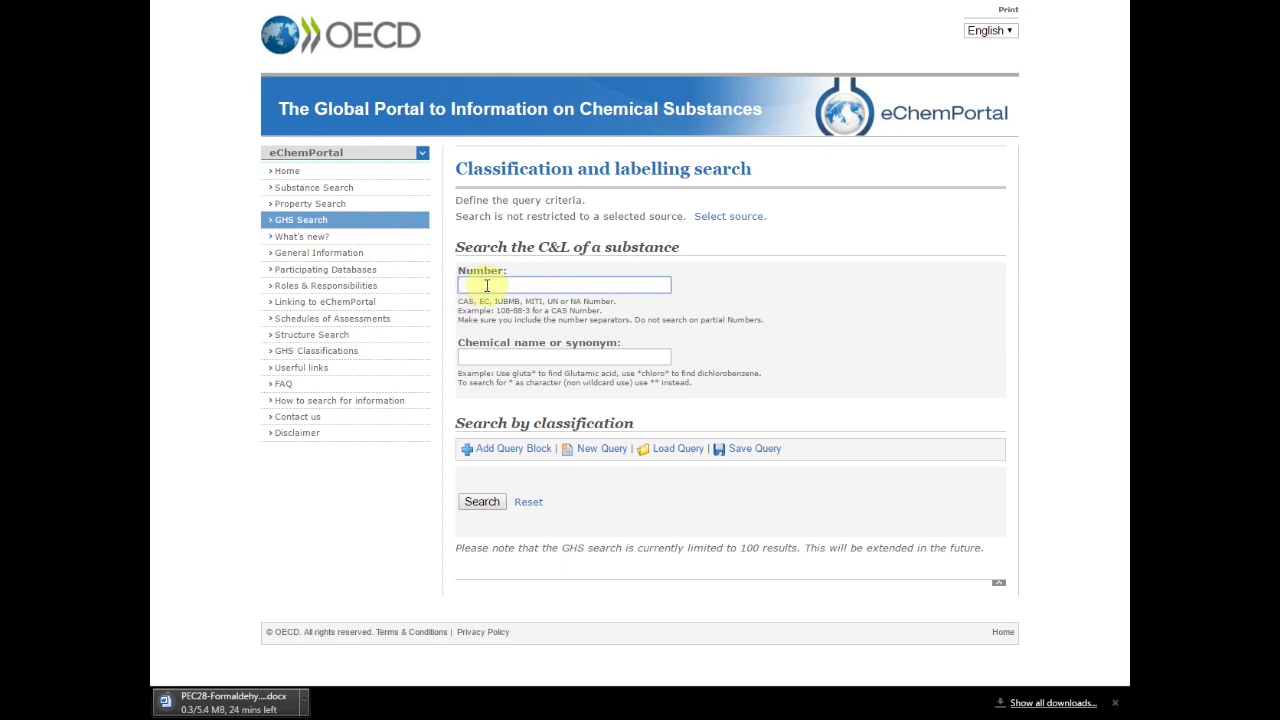
text(50-00-0)
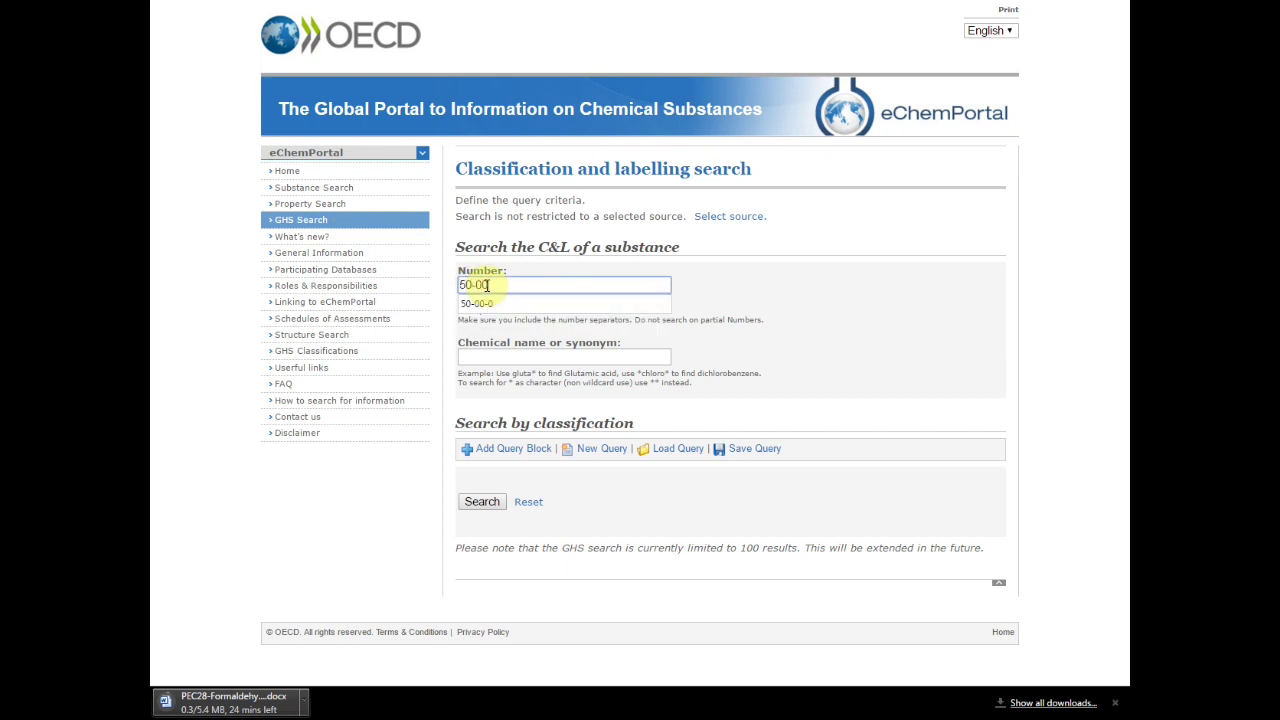
click(484, 303)
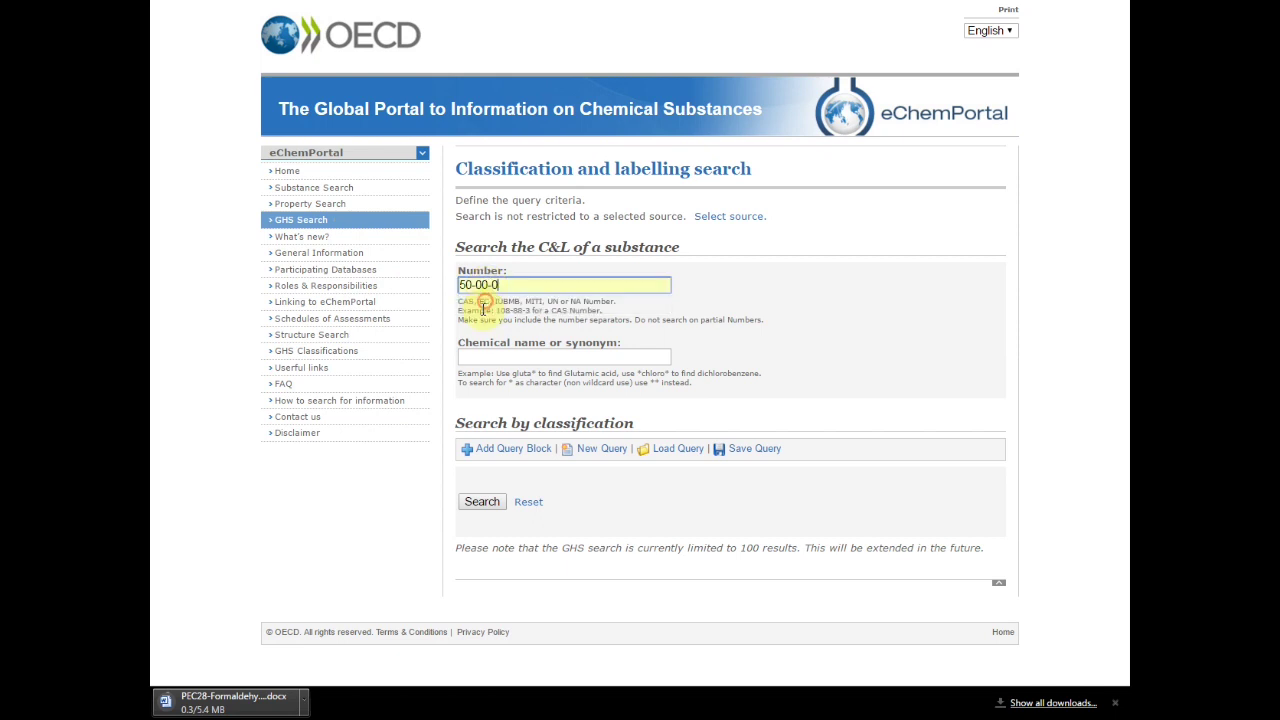
click(482, 502)
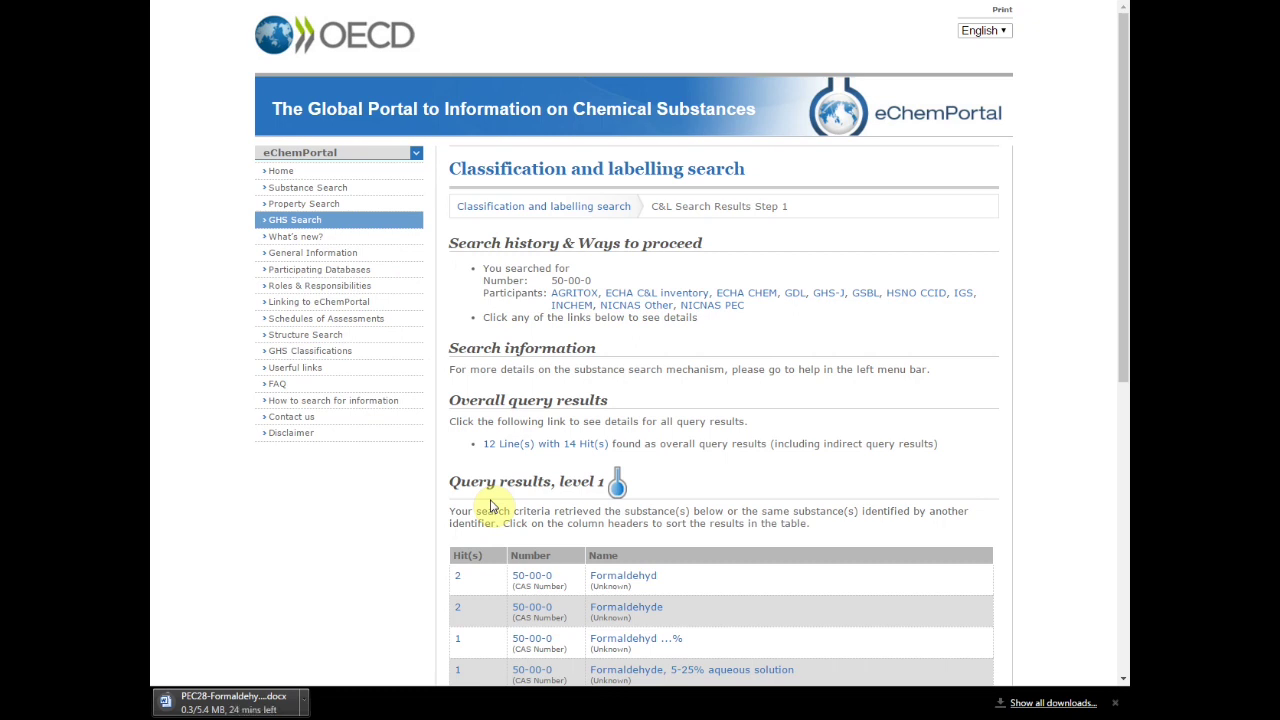
click(505, 448)
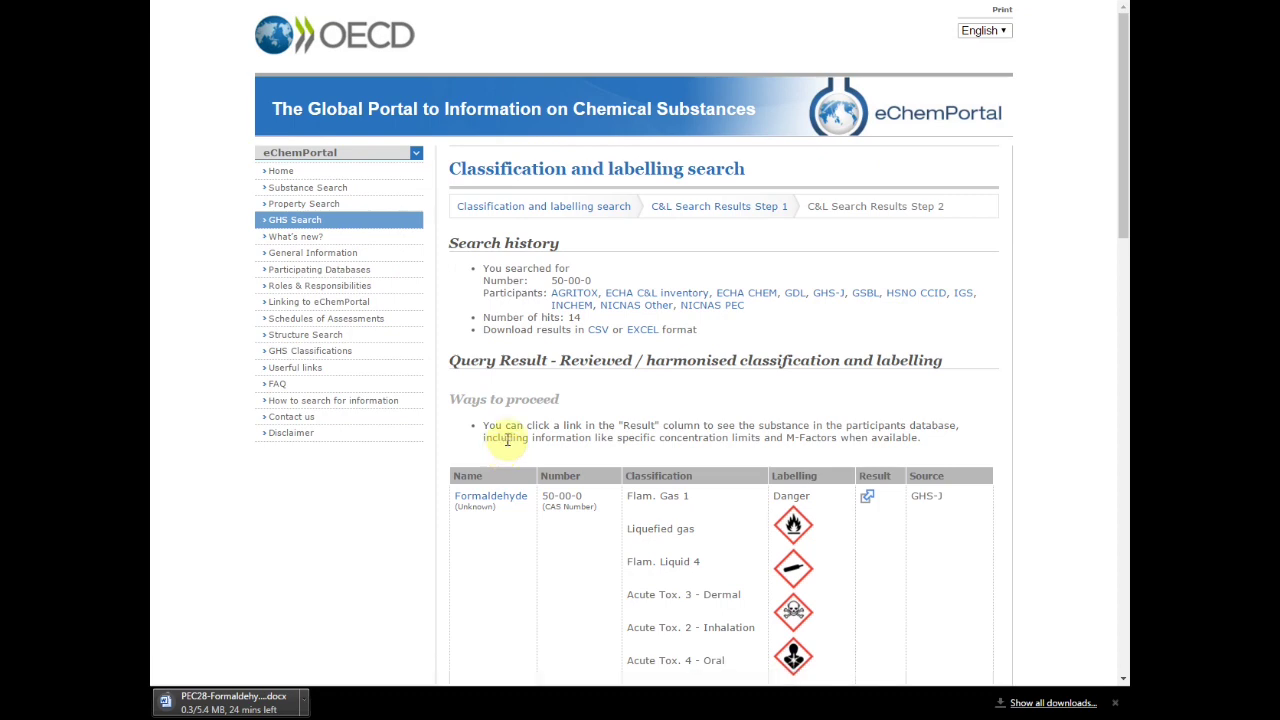
Step: Review the harmonised and other classification results, open the GHS-J source record for formaldehyde, and close it again
scroll(707, 410, down, 4)
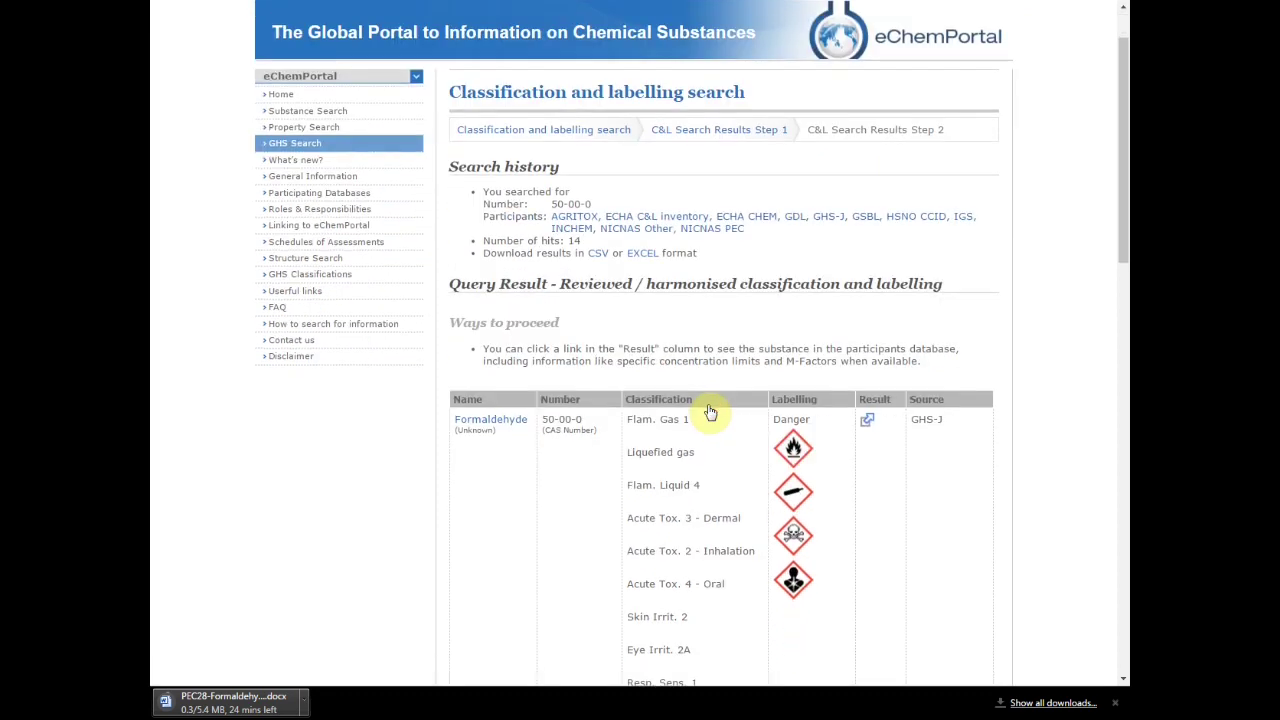
scroll(710, 410, down, 4)
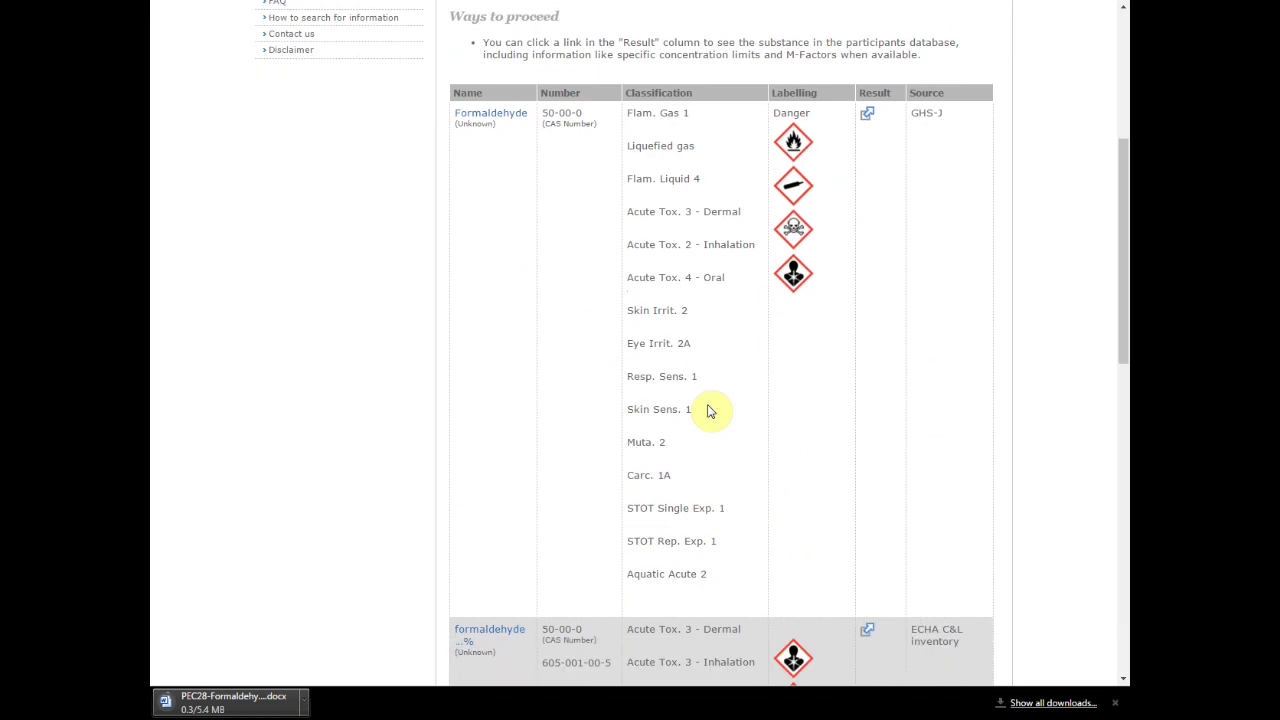
scroll(707, 410, down, 3)
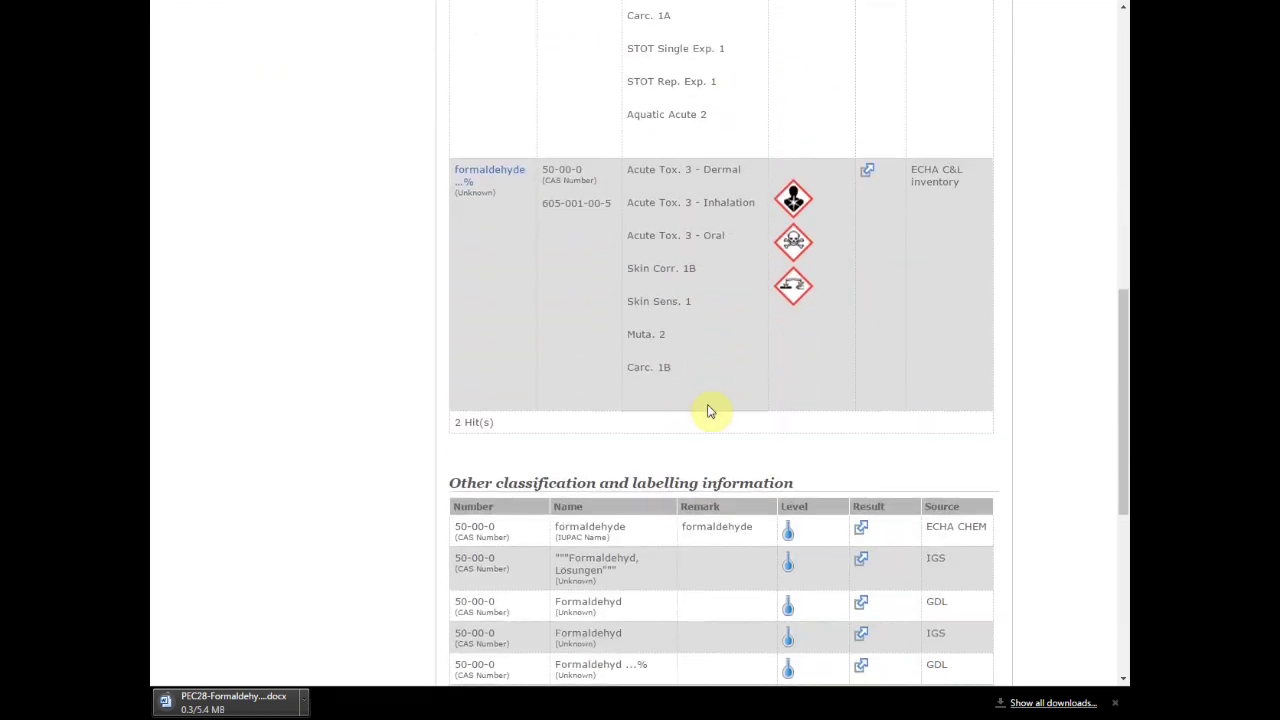
scroll(707, 410, down, 3)
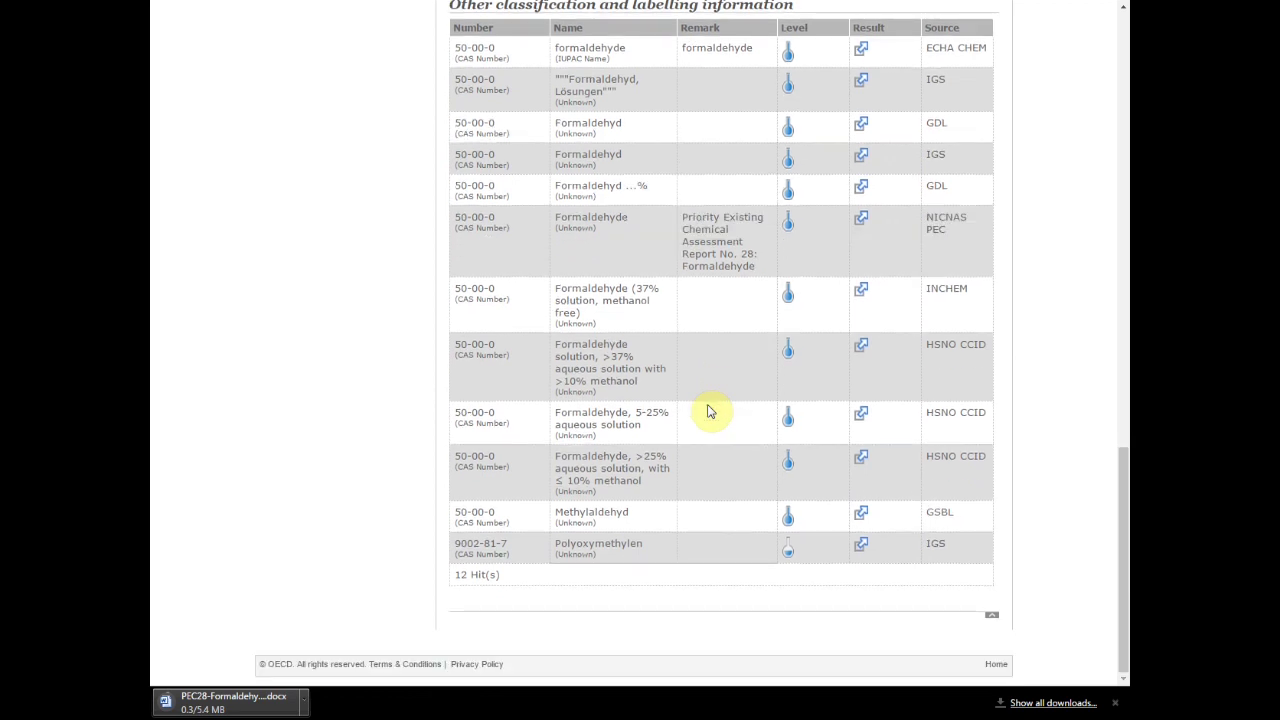
scroll(707, 410, up, 10)
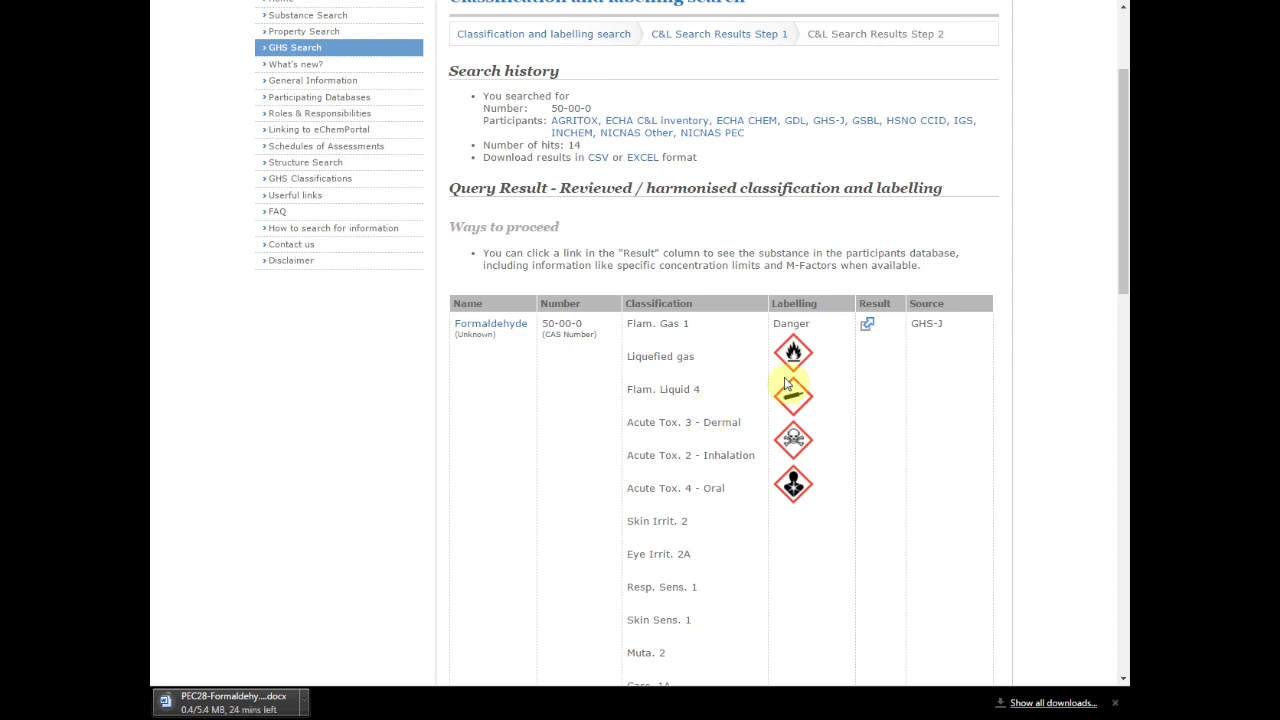
click(868, 328)
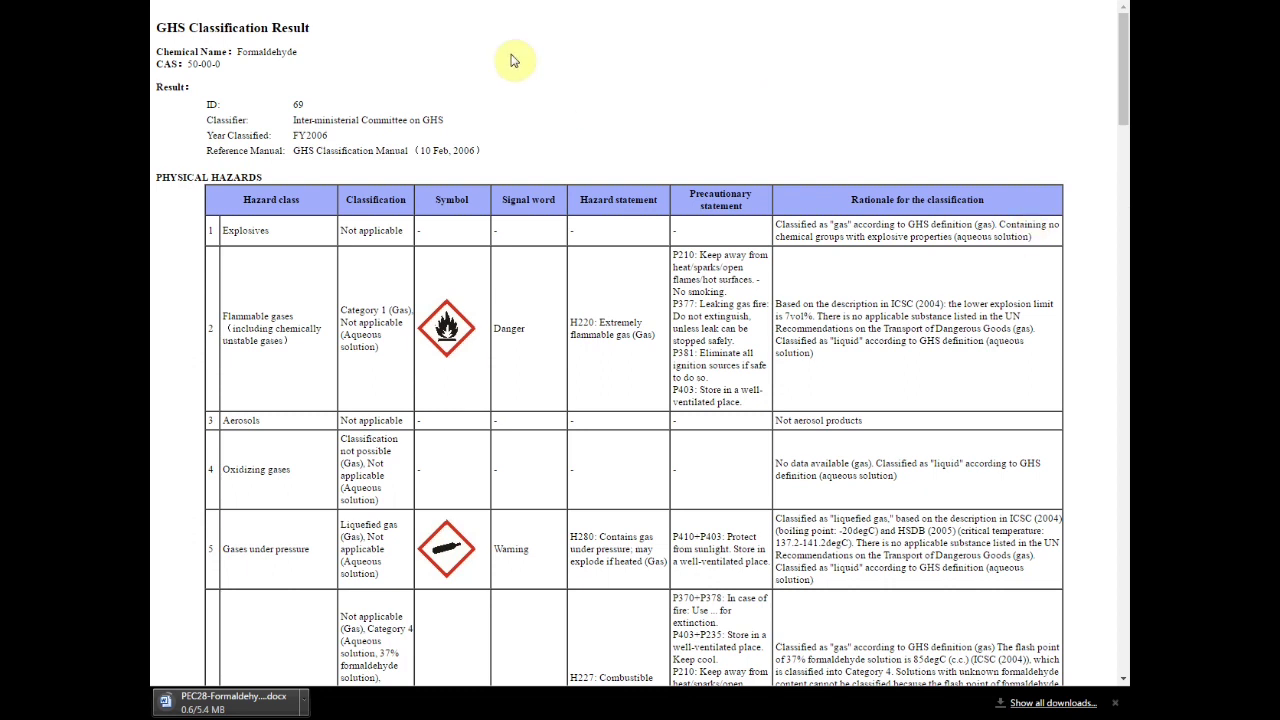
key(ctrl+w)
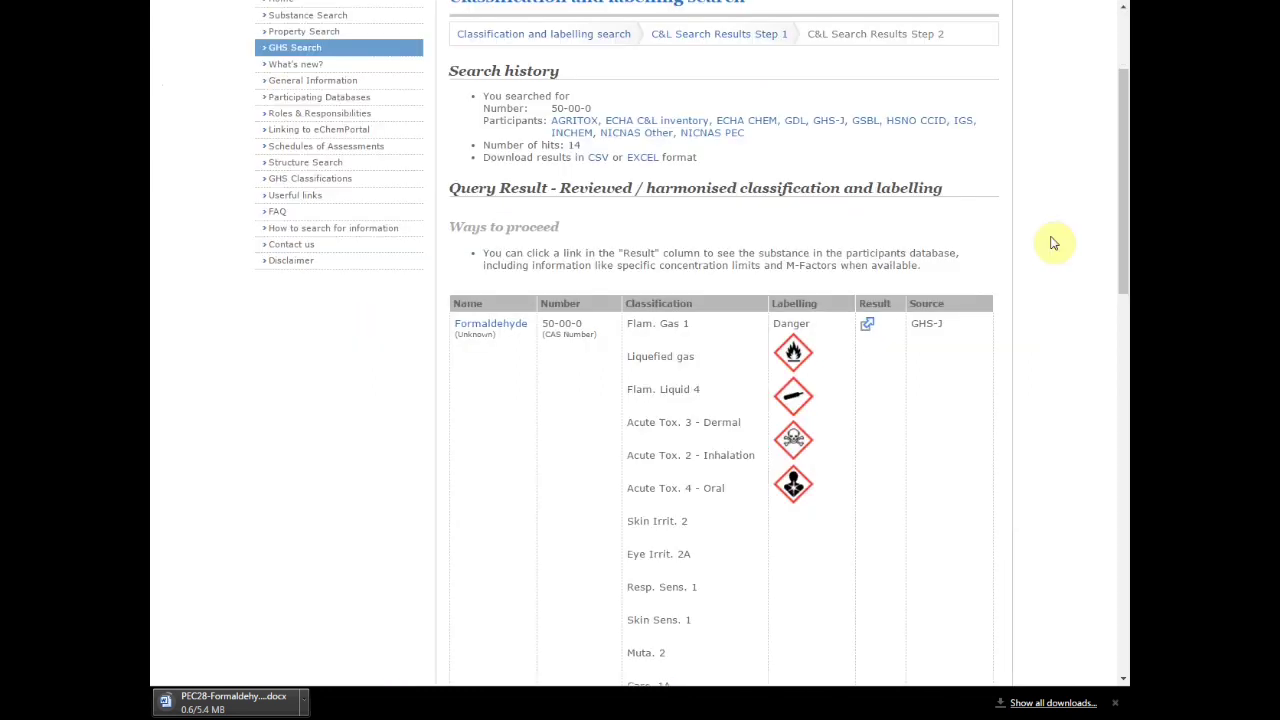
Step: Open the HSNO CCID record for the >37% formaldehyde solution from the other classification and labelling information
scroll(1053, 243, down, 5)
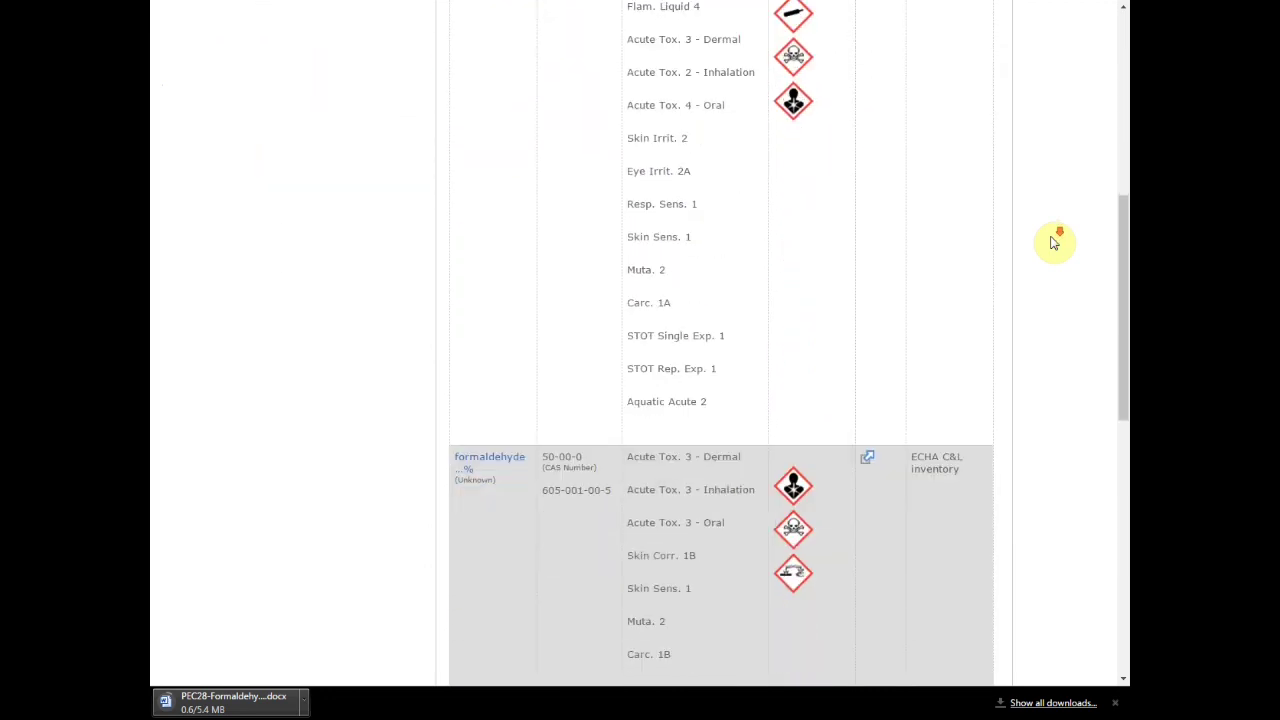
scroll(1053, 243, down, 5)
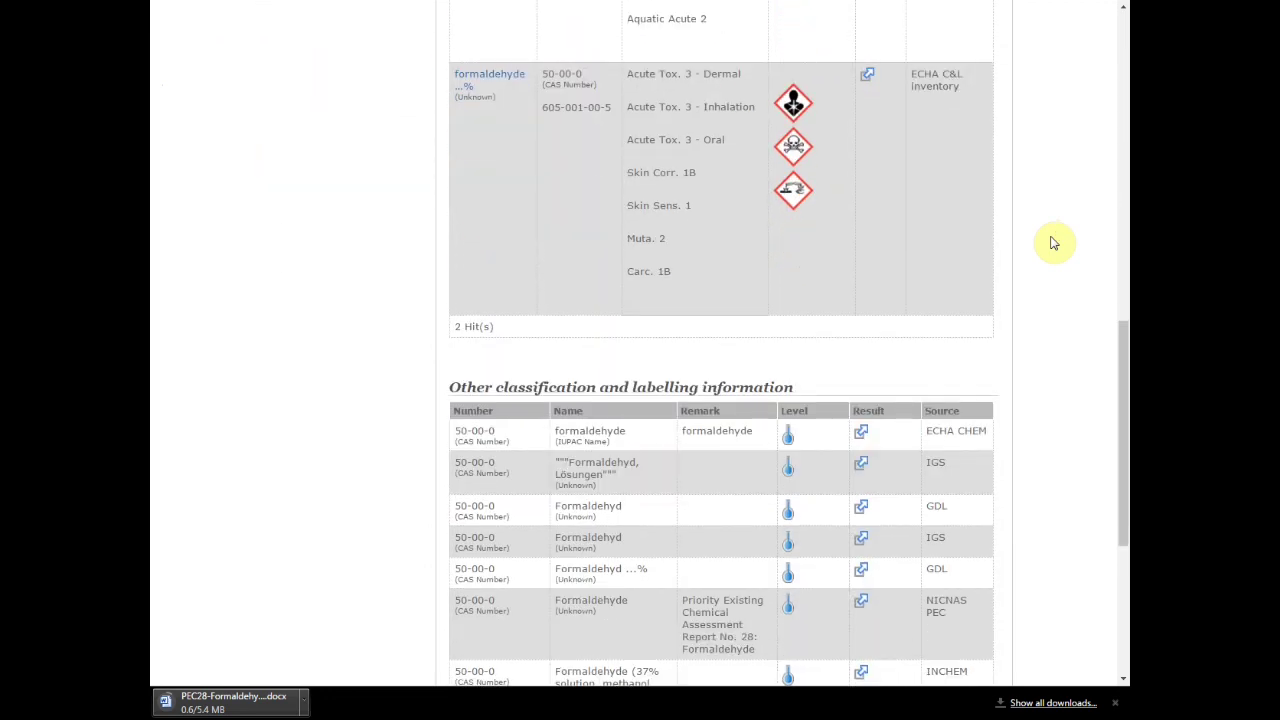
scroll(1053, 243, down, 5)
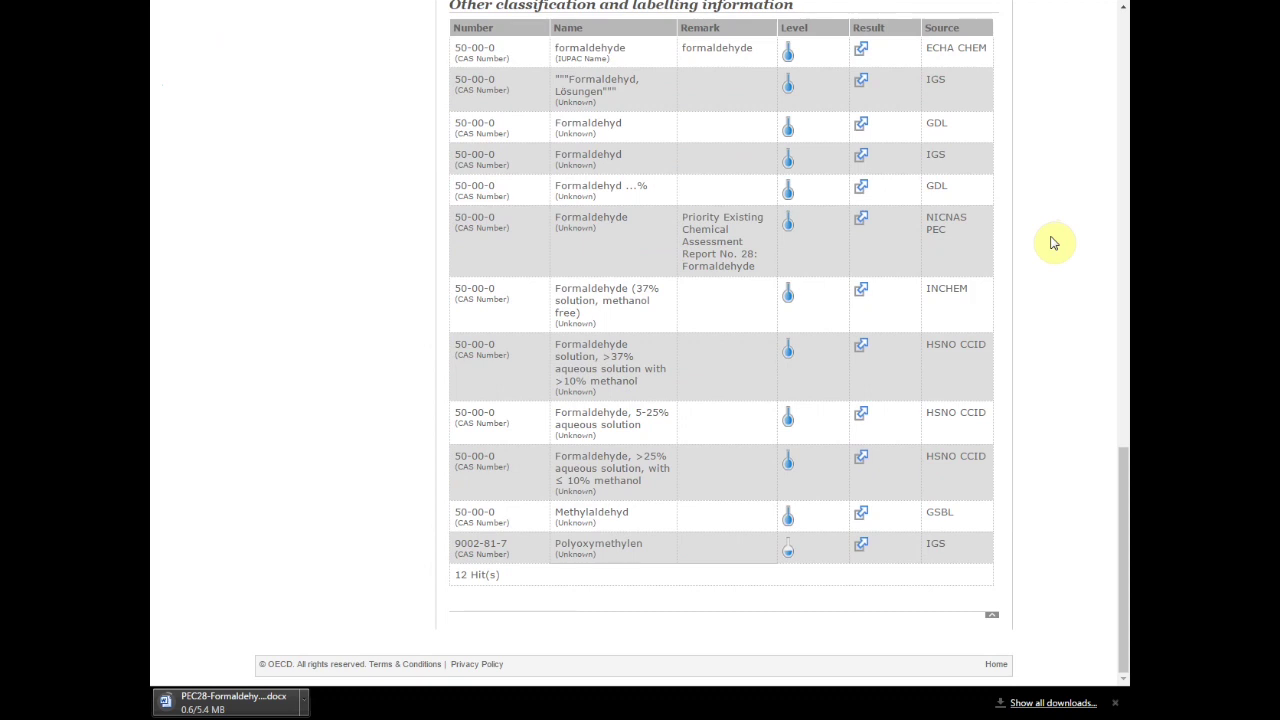
scroll(1053, 243, up, 1)
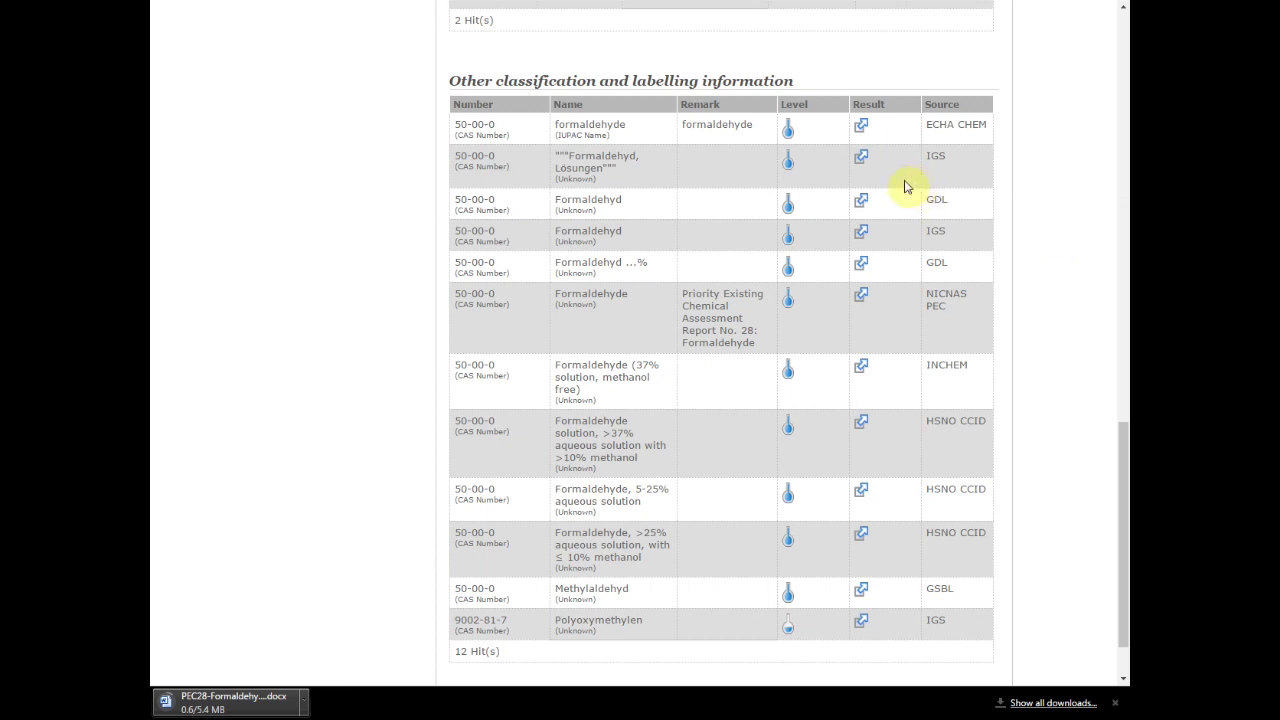
click(862, 425)
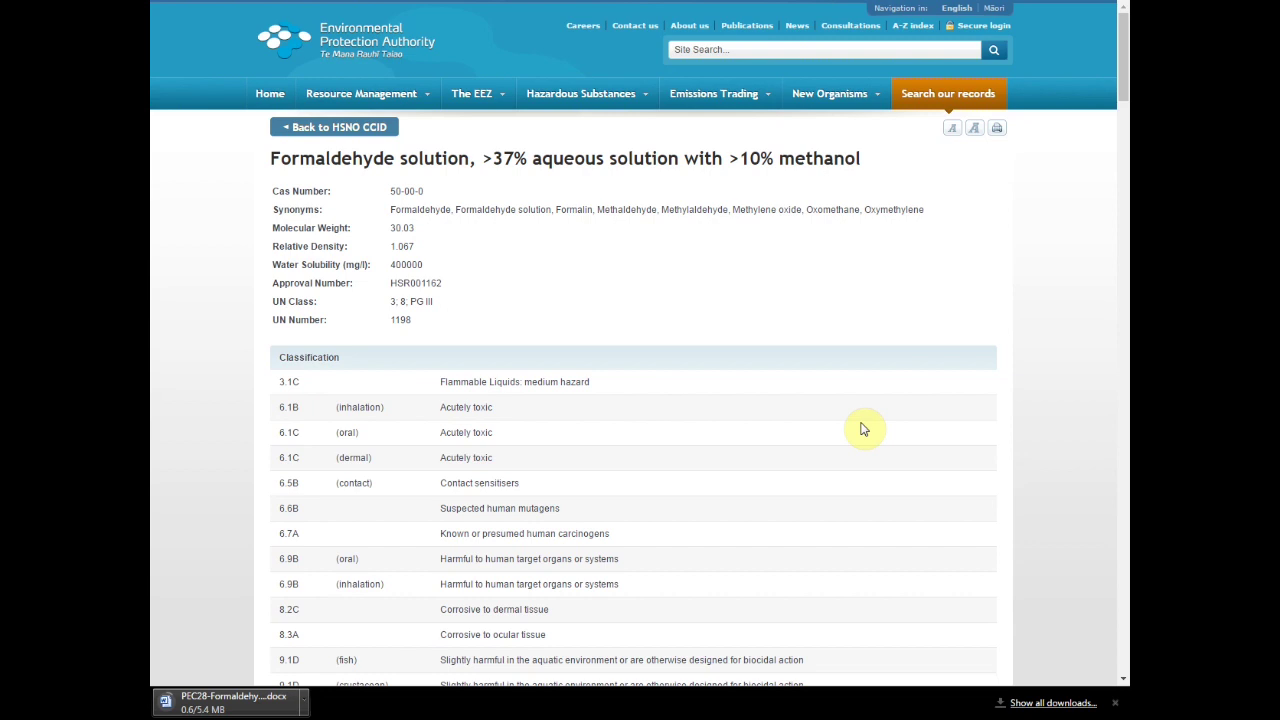
Step: Return to the classification and labelling search and add a query block for the hazard category Acute toxicity, oral 1
key(alt+Left)
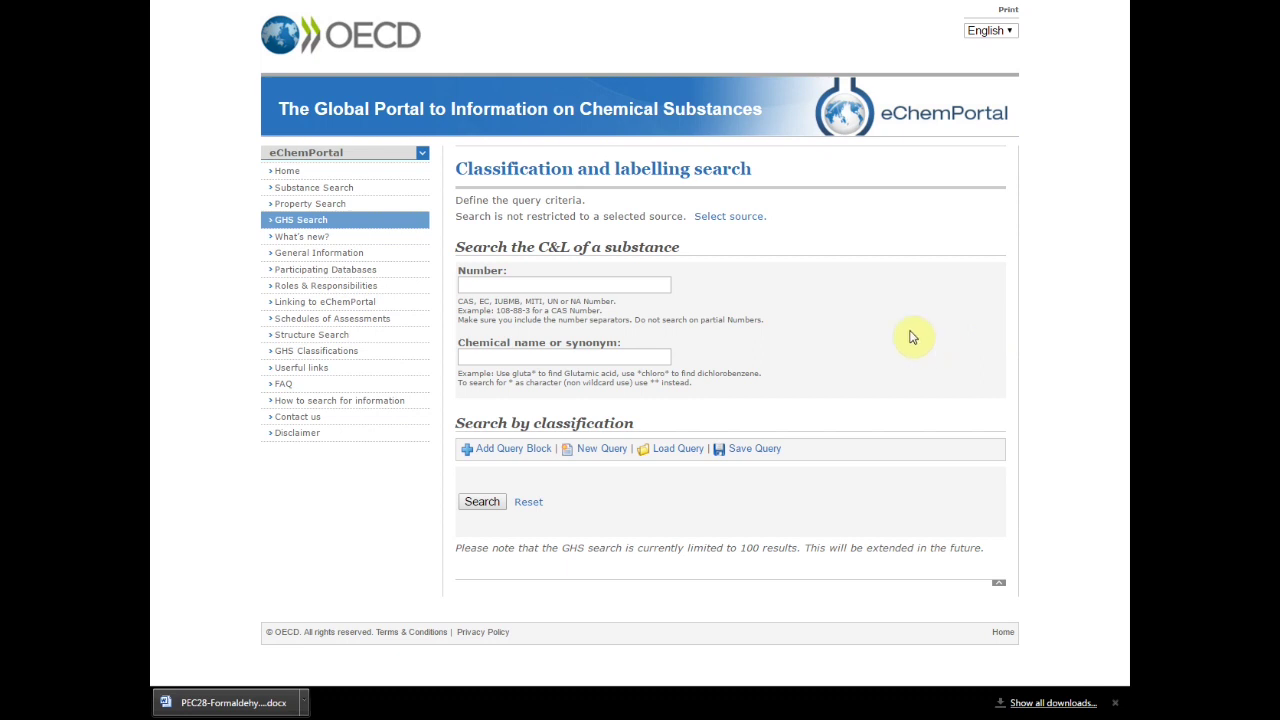
click(511, 451)
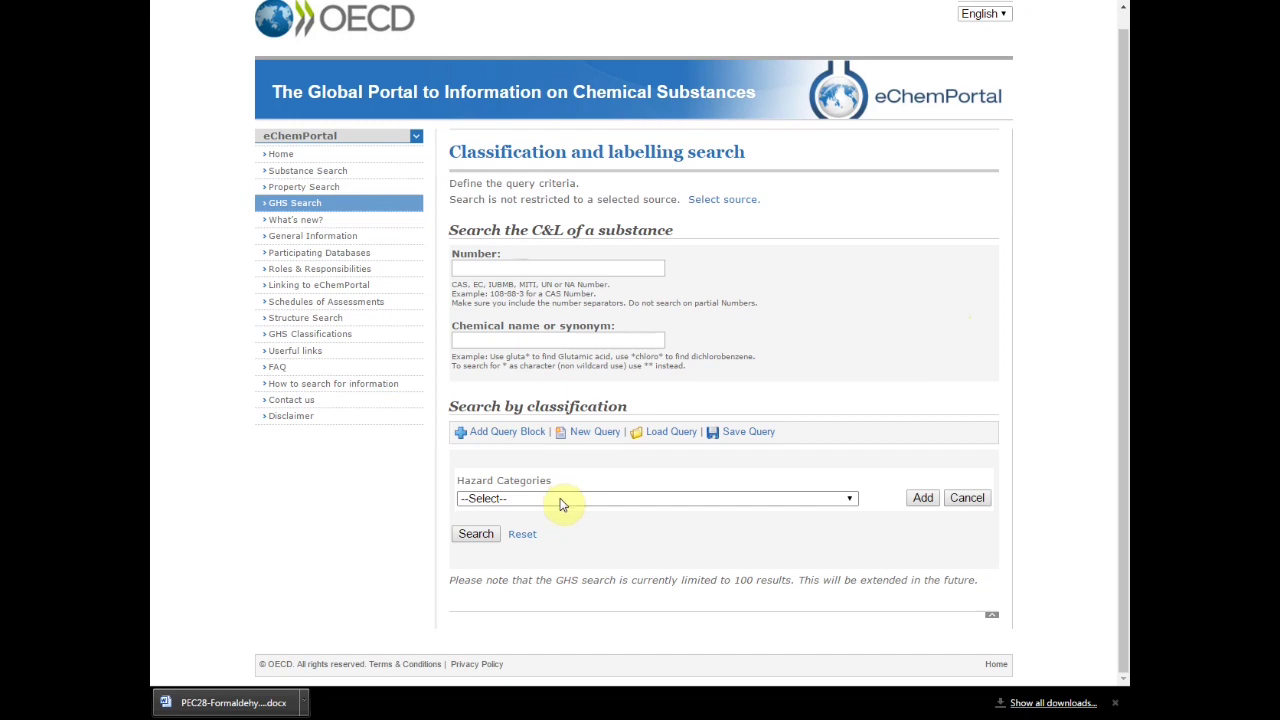
click(562, 500)
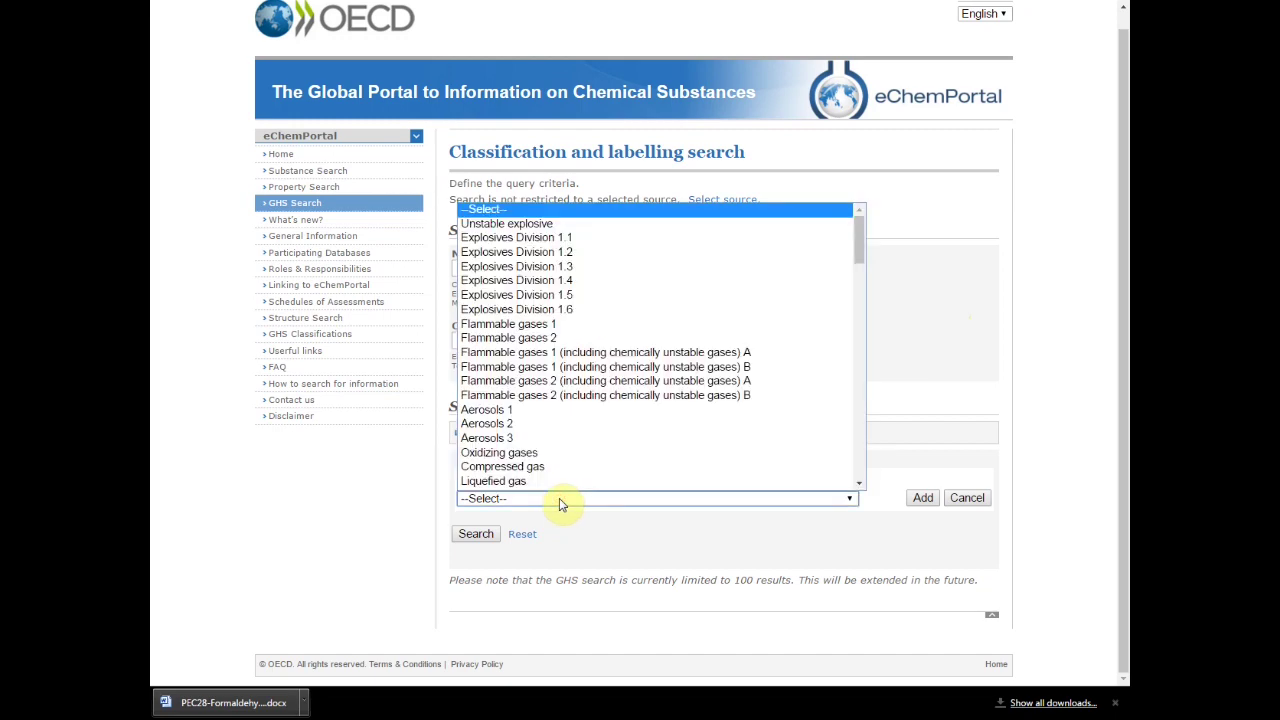
scroll(566, 488, down, 8)
scroll(570, 485, down, 6)
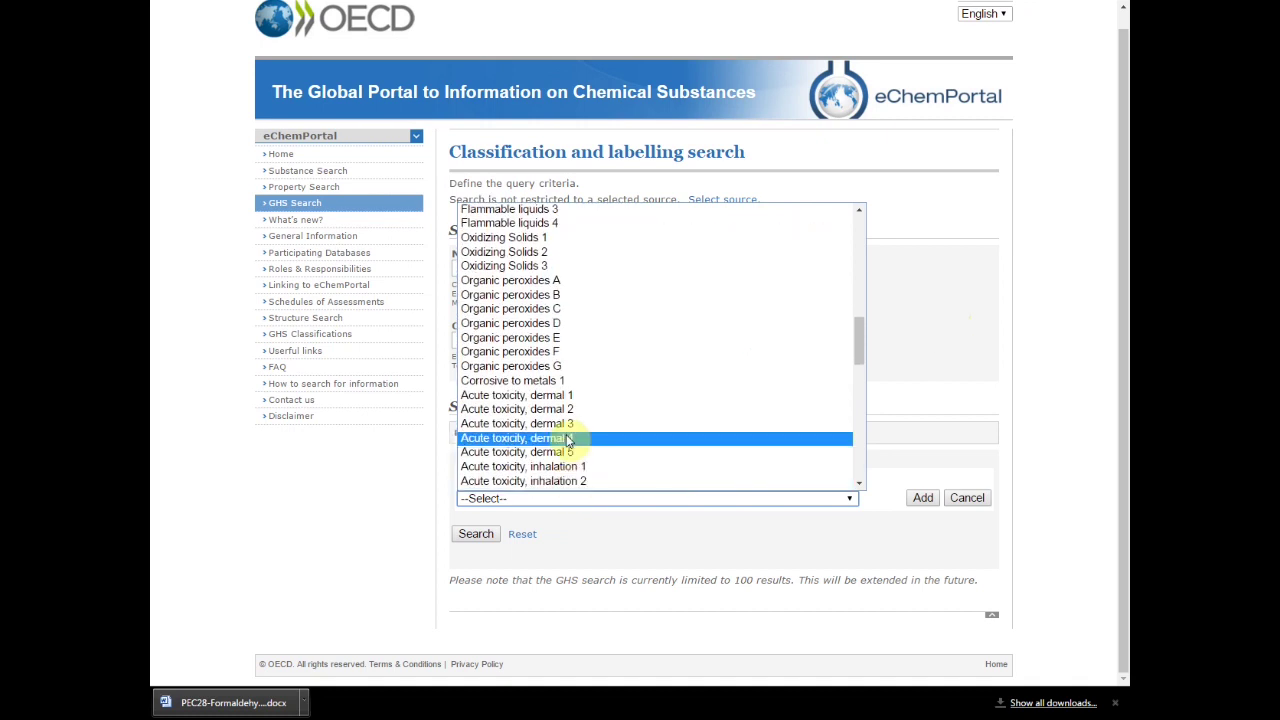
scroll(568, 440, down, 4)
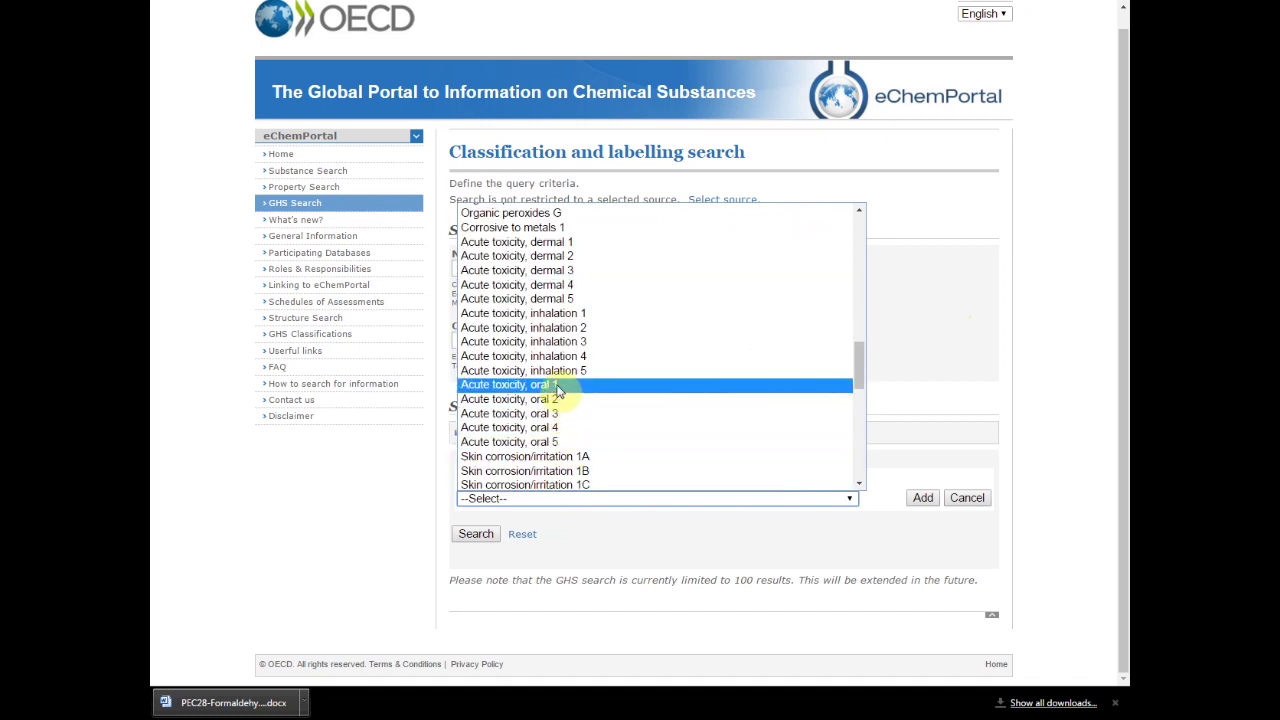
click(556, 388)
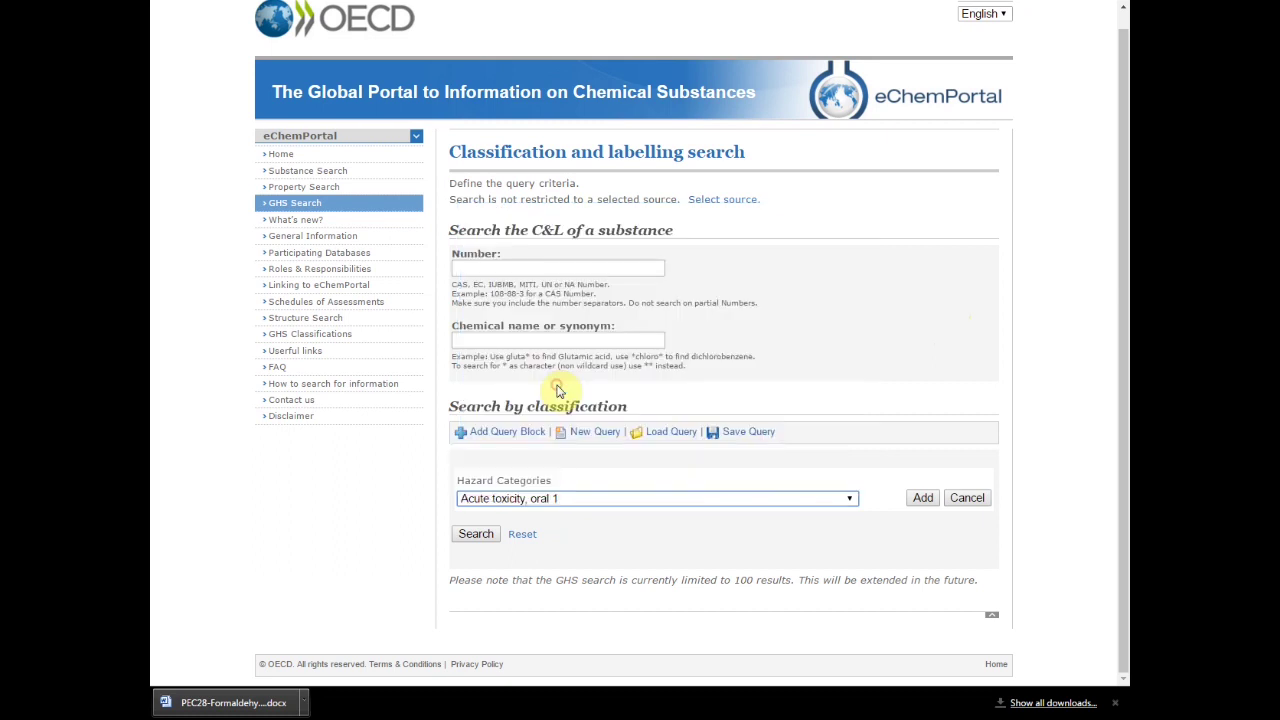
click(922, 499)
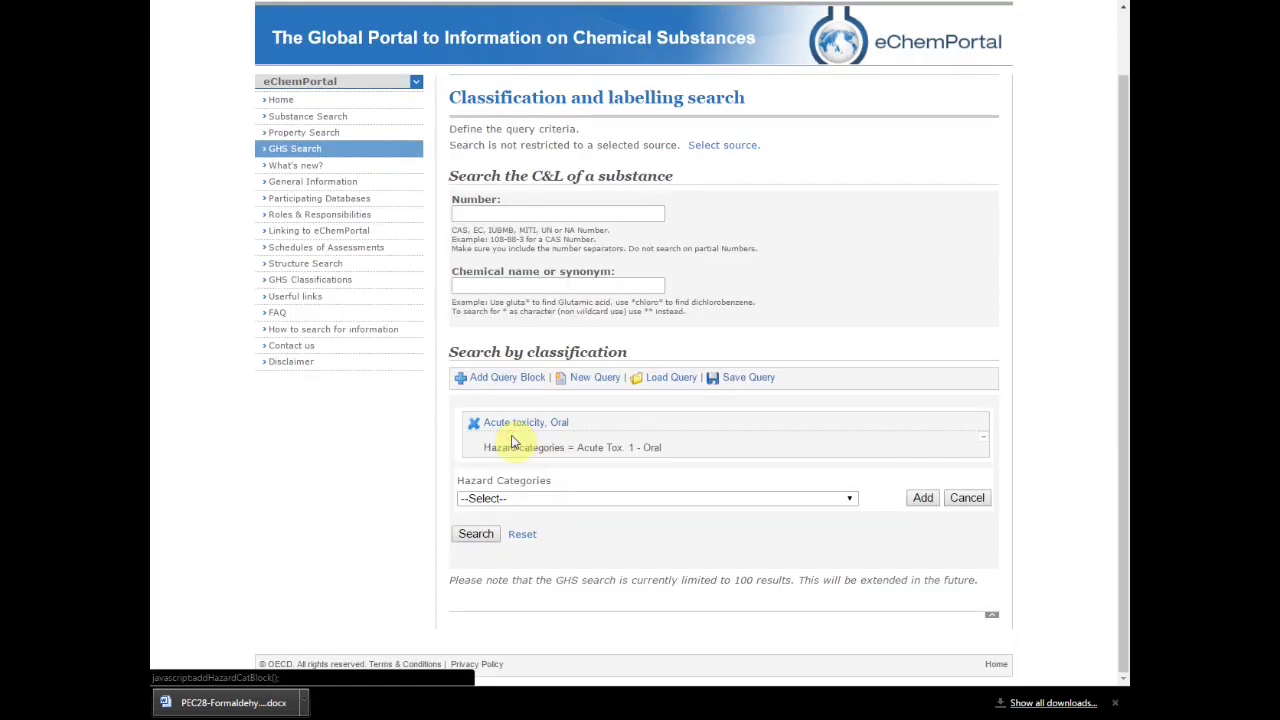
Step: Add a second query block for the hazard category Acute toxicity, dermal 1
click(523, 498)
scroll(527, 482, down, 2)
scroll(530, 485, down, 10)
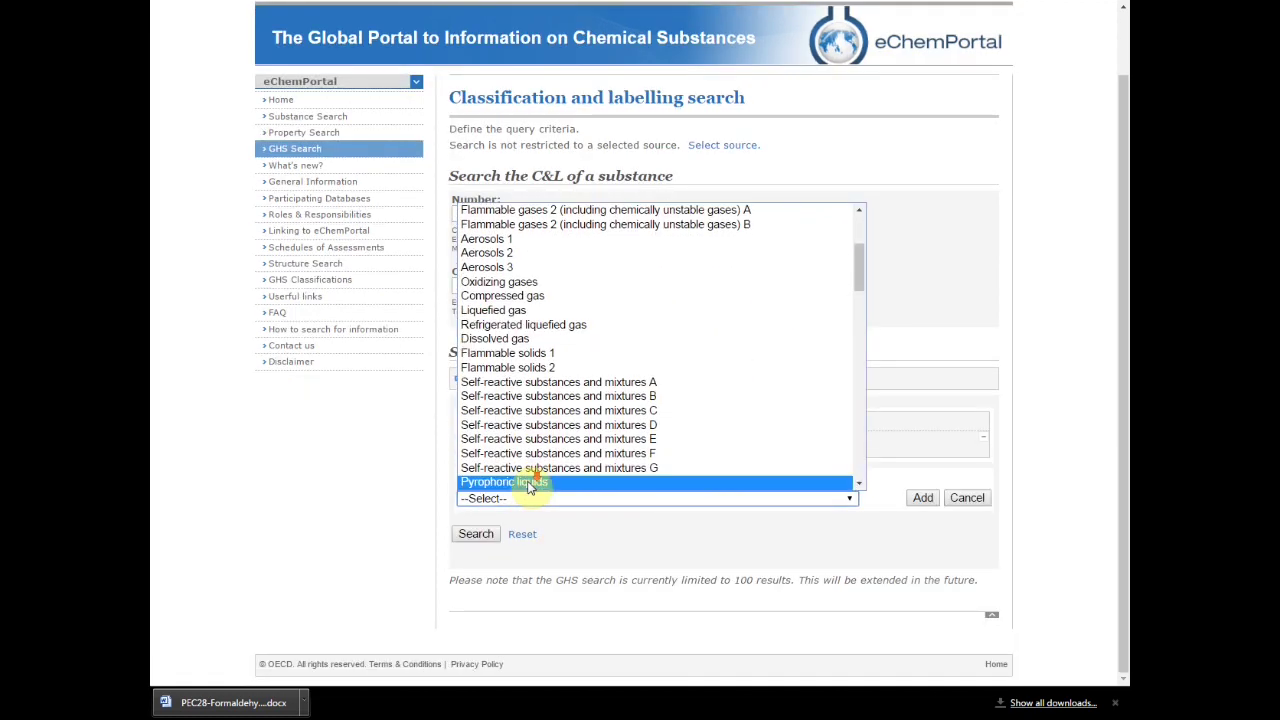
scroll(530, 486, down, 4)
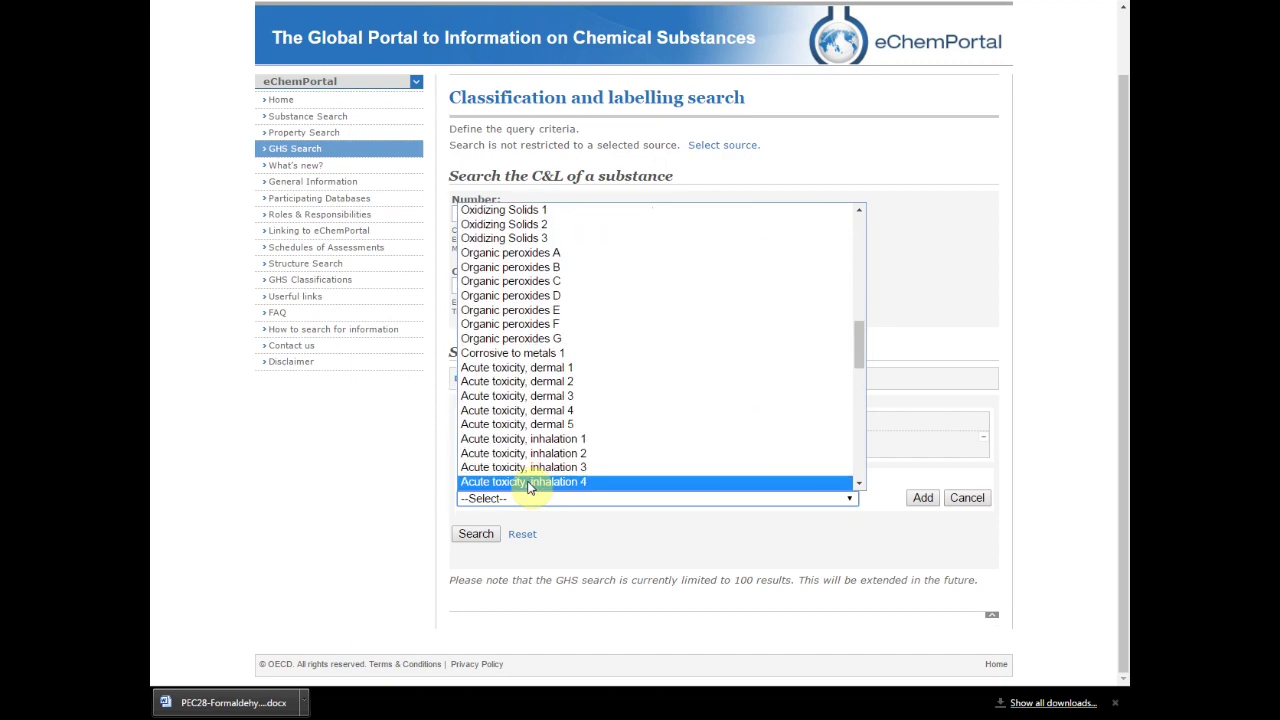
click(530, 369)
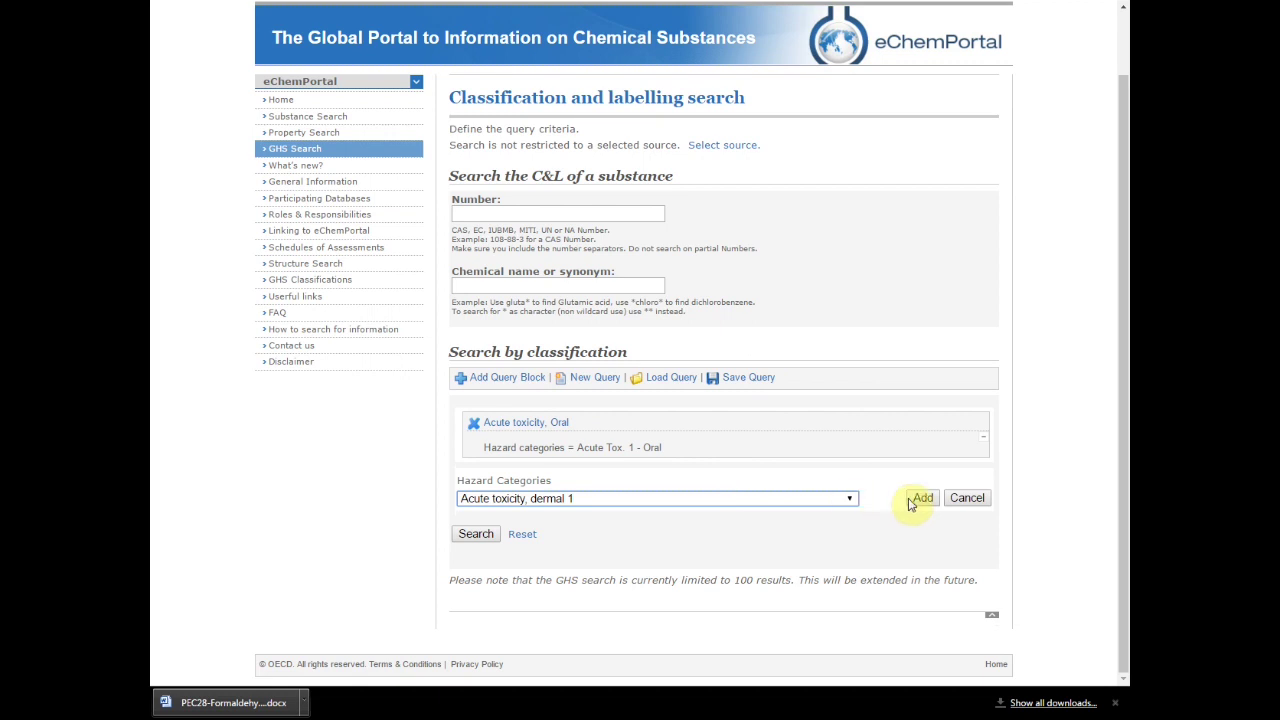
click(923, 500)
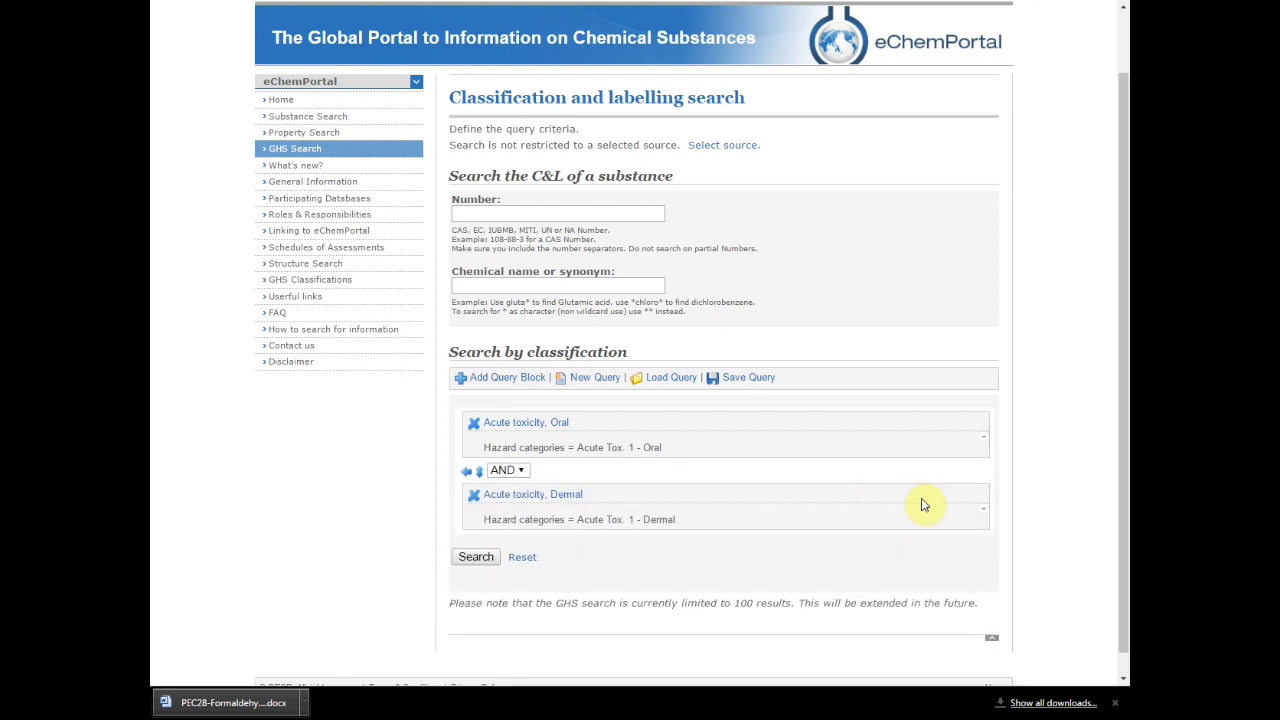
Step: Combine the oral and dermal query blocks with AND, run the search, and look through the listed substances
click(536, 471)
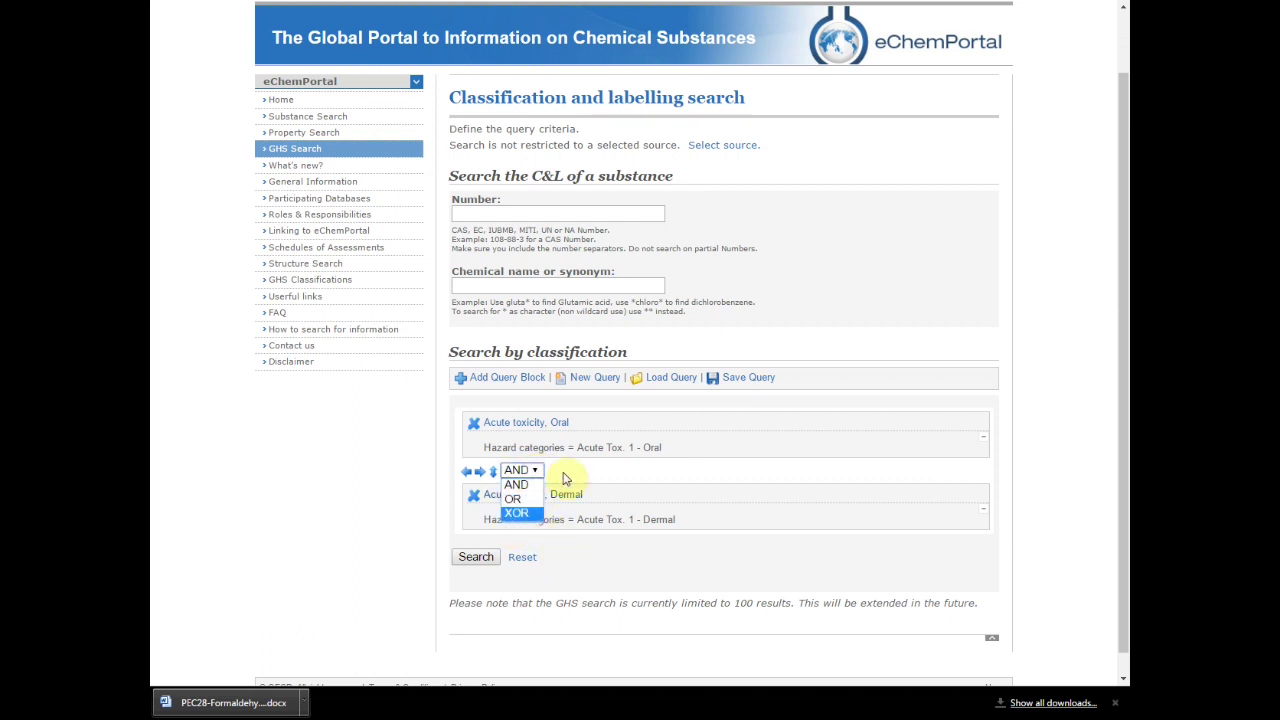
click(515, 486)
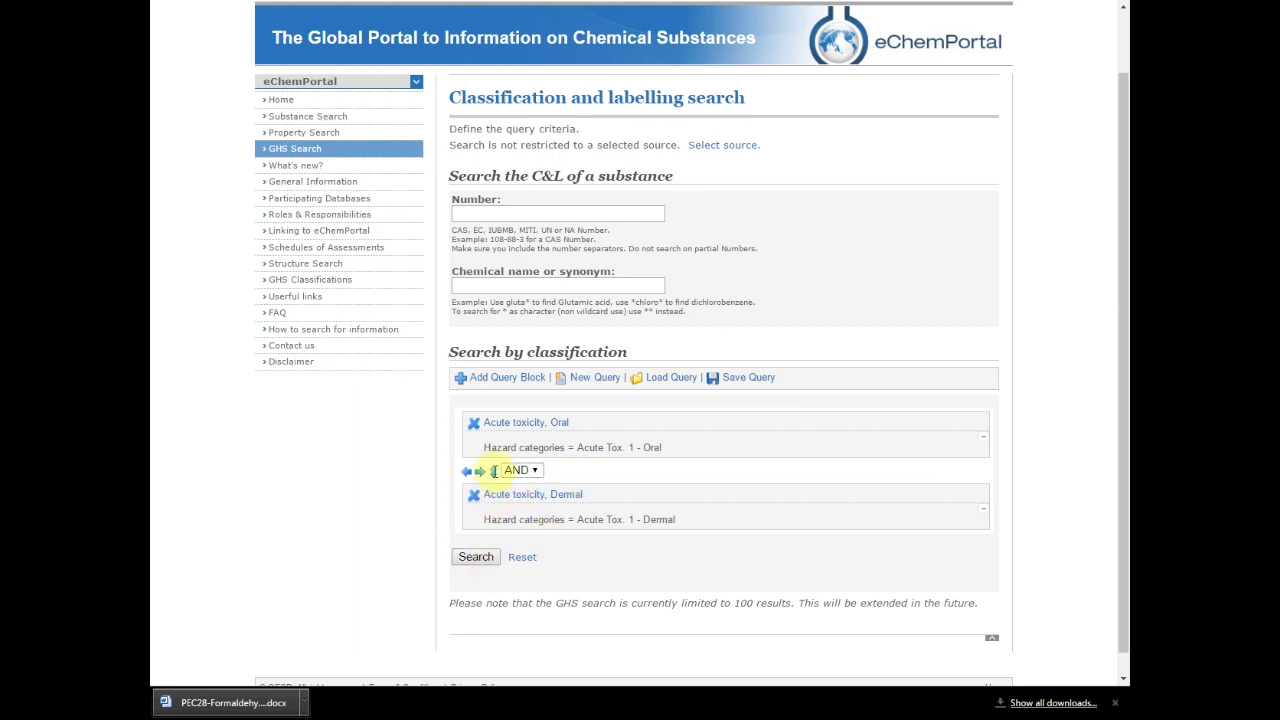
click(476, 557)
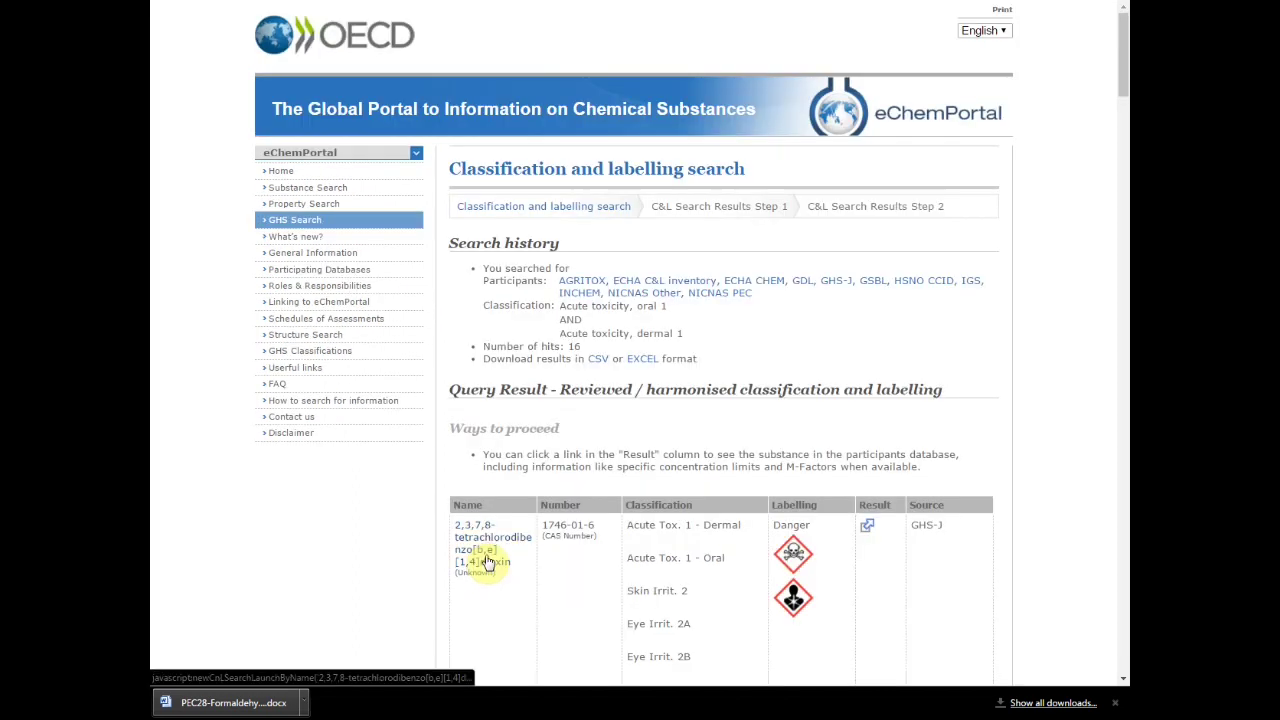
scroll(487, 562, down, 3)
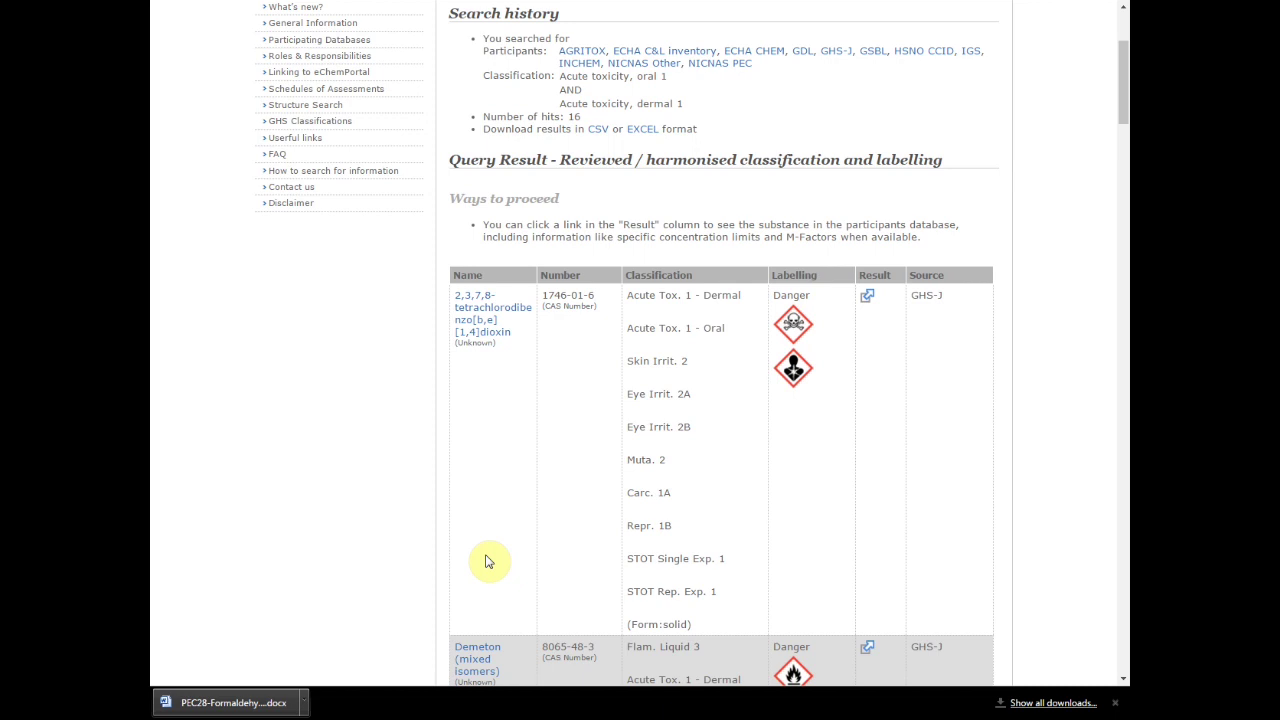
scroll(485, 562, down, 15)
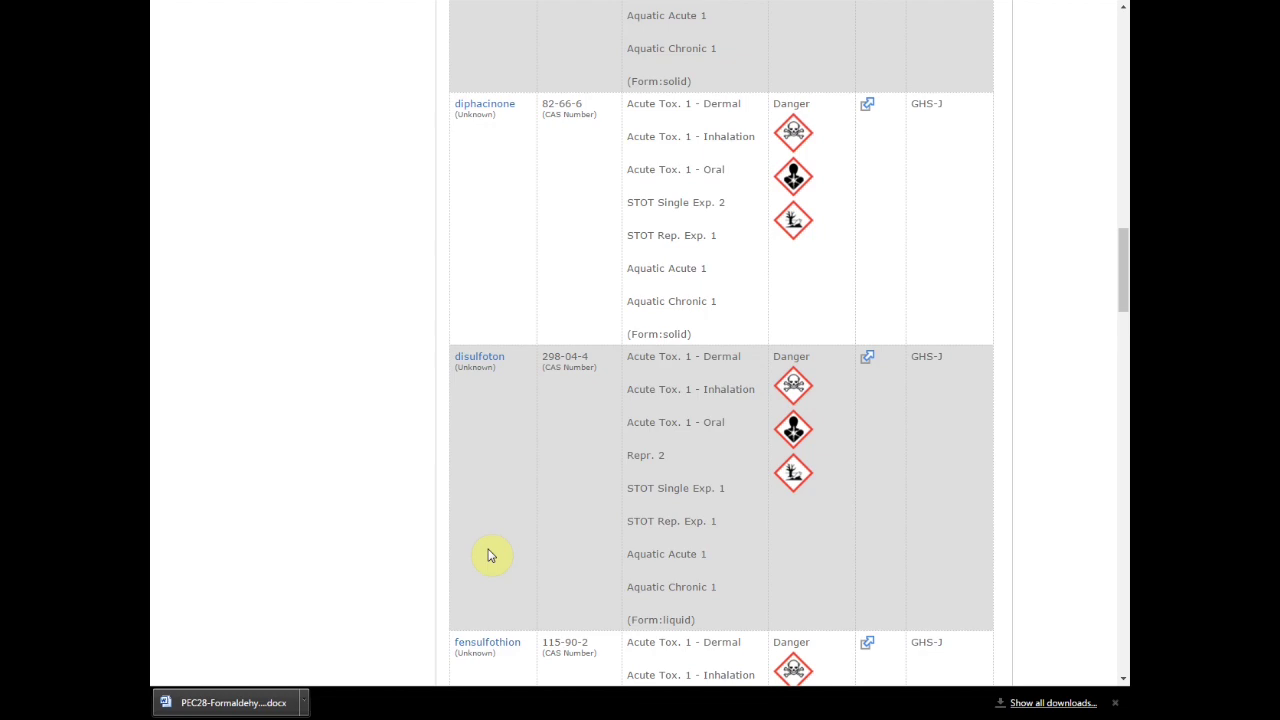
scroll(490, 556, up, 5)
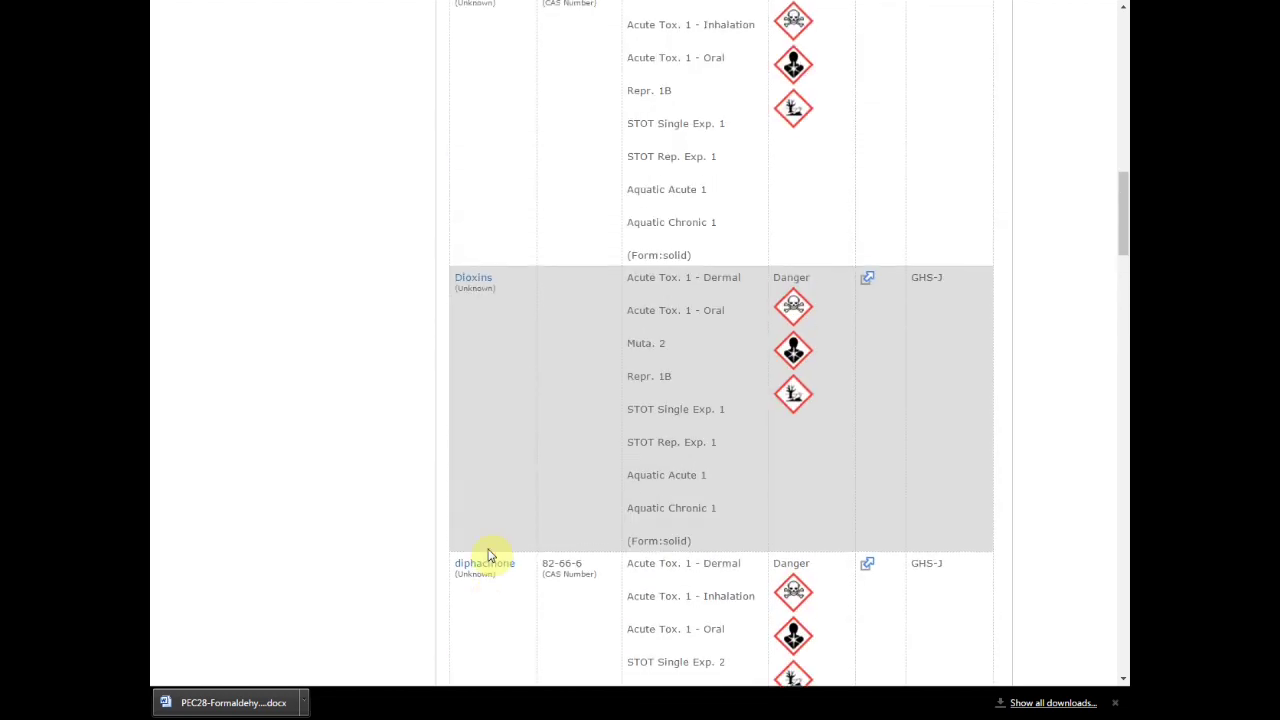
scroll(492, 554, up, 15)
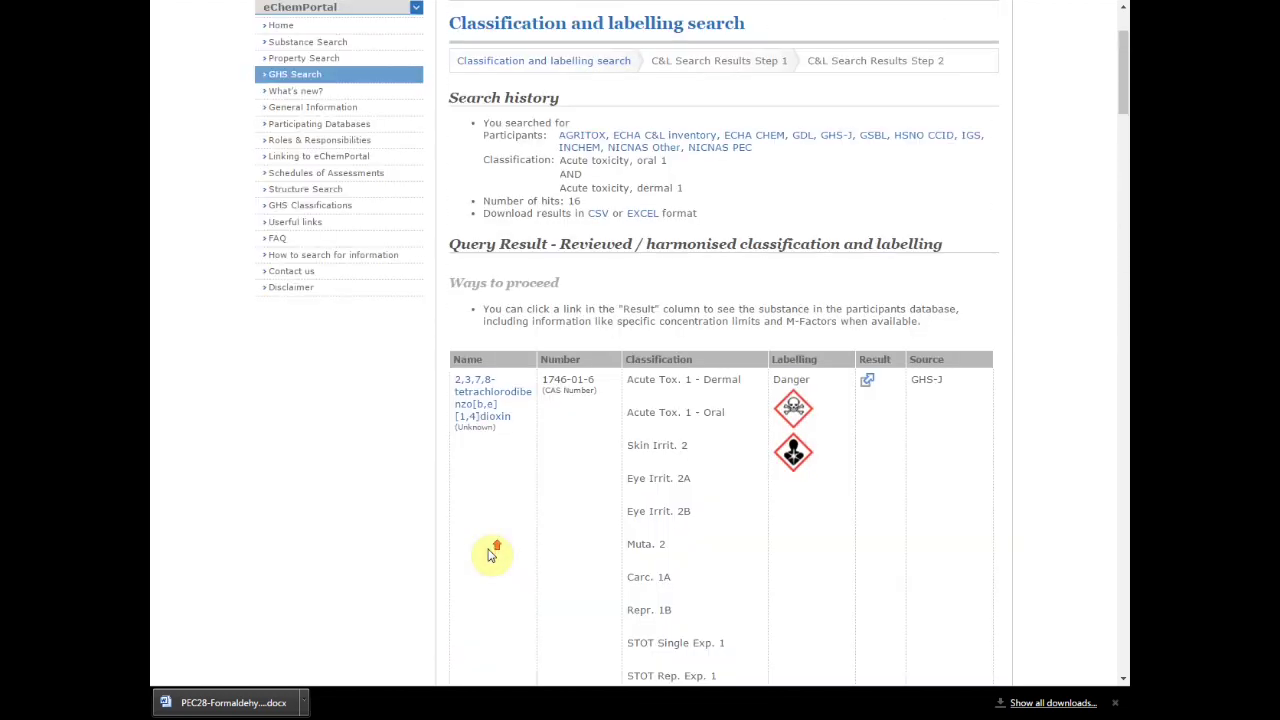
Step: Go back to the query criteria, keep AND as the operator between the two blocks, and save the query
click(575, 215)
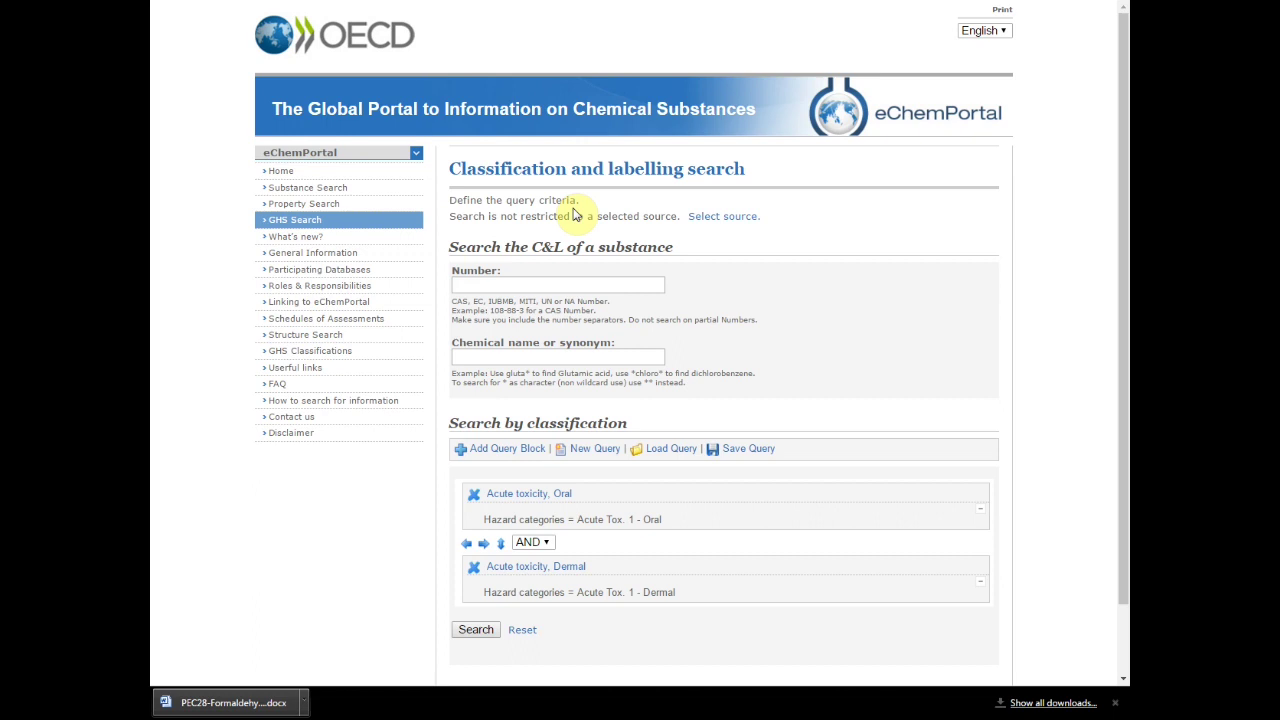
click(545, 542)
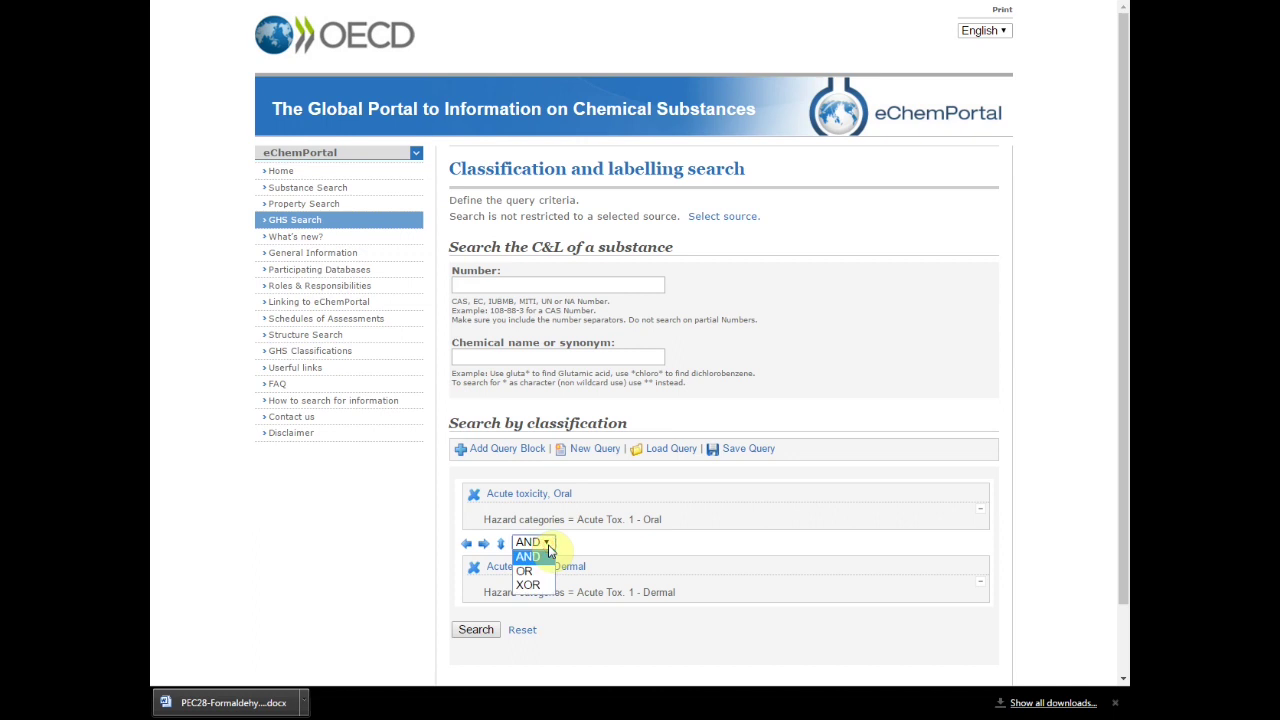
click(548, 552)
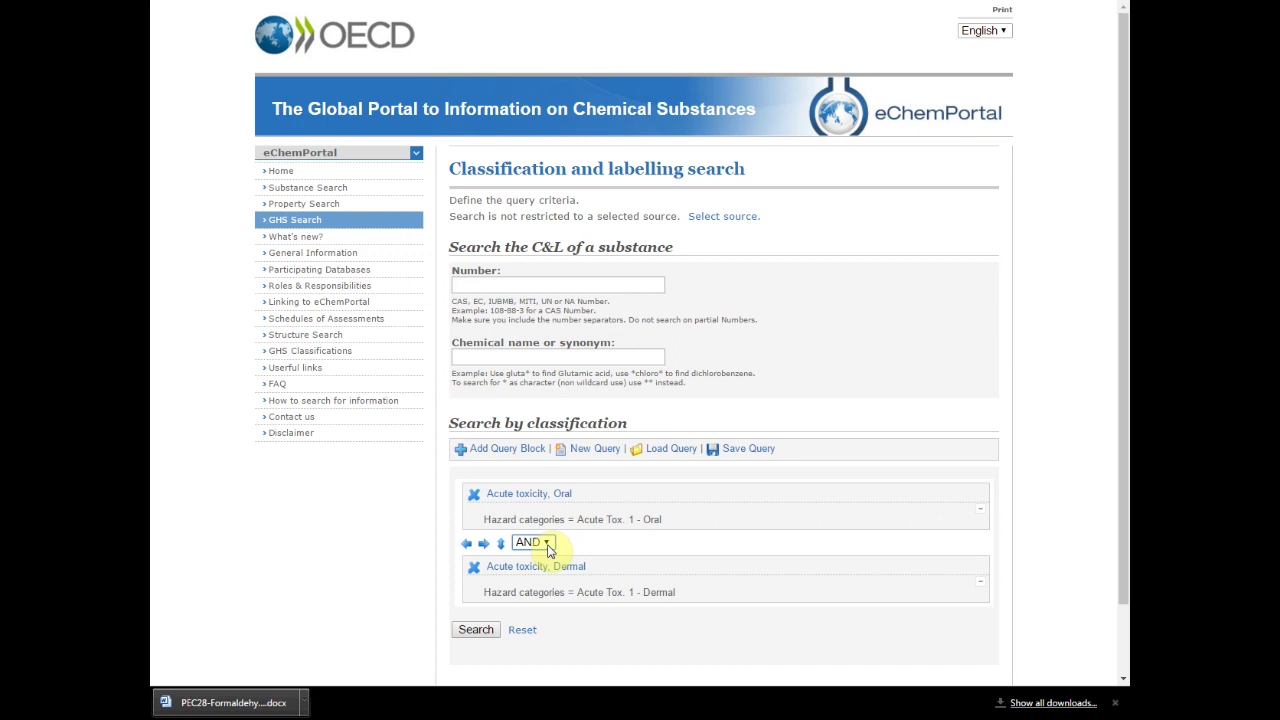
click(752, 454)
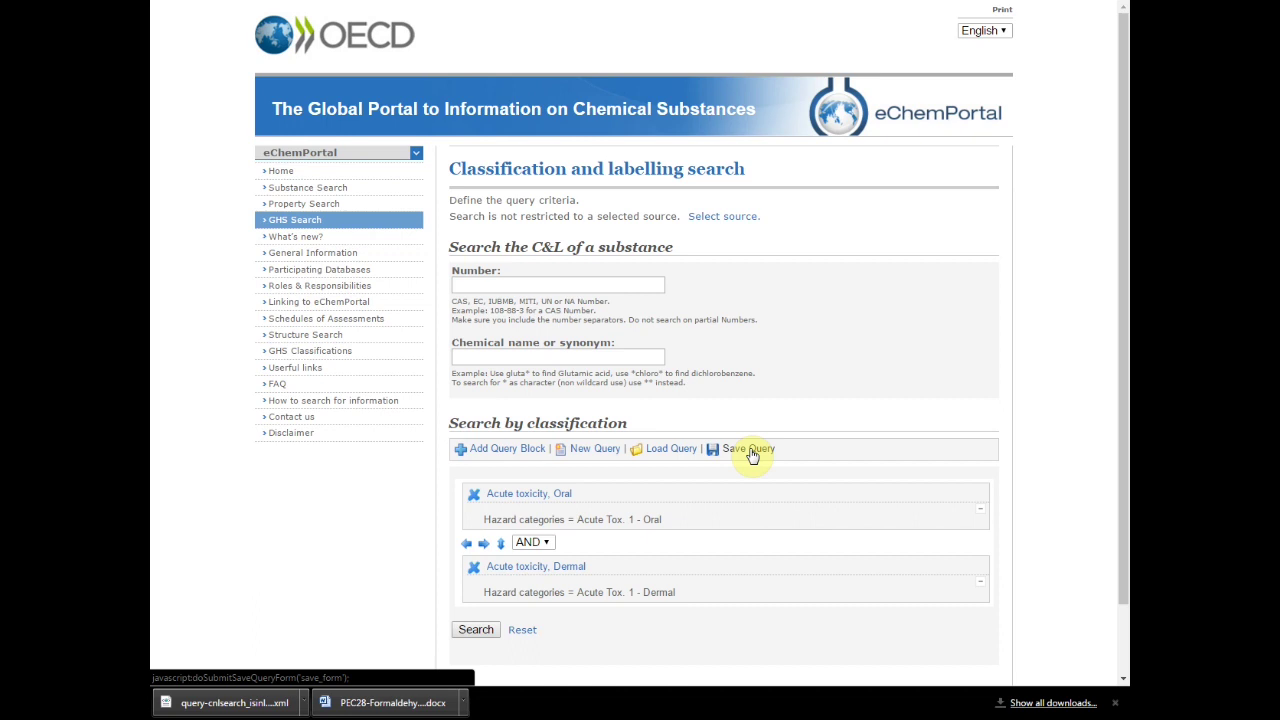
Step: Run the search with the two acute toxicity criteria again and download the results in Excel format
click(477, 631)
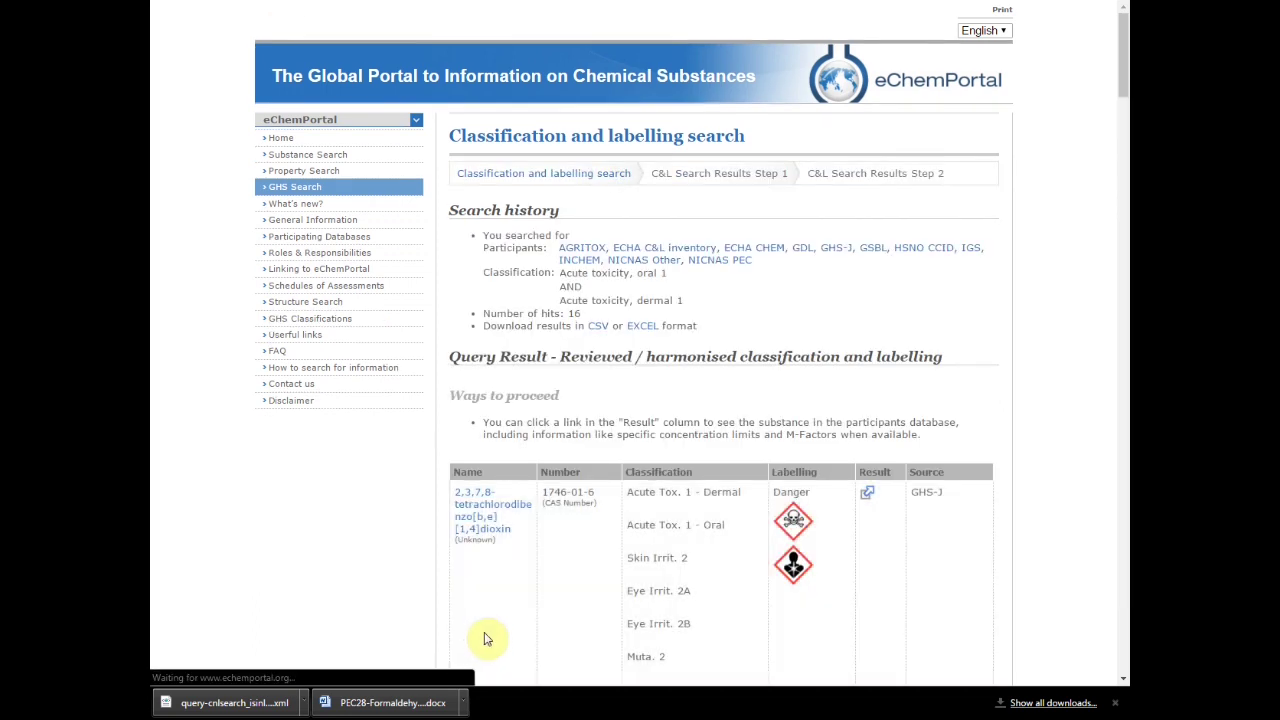
click(643, 330)
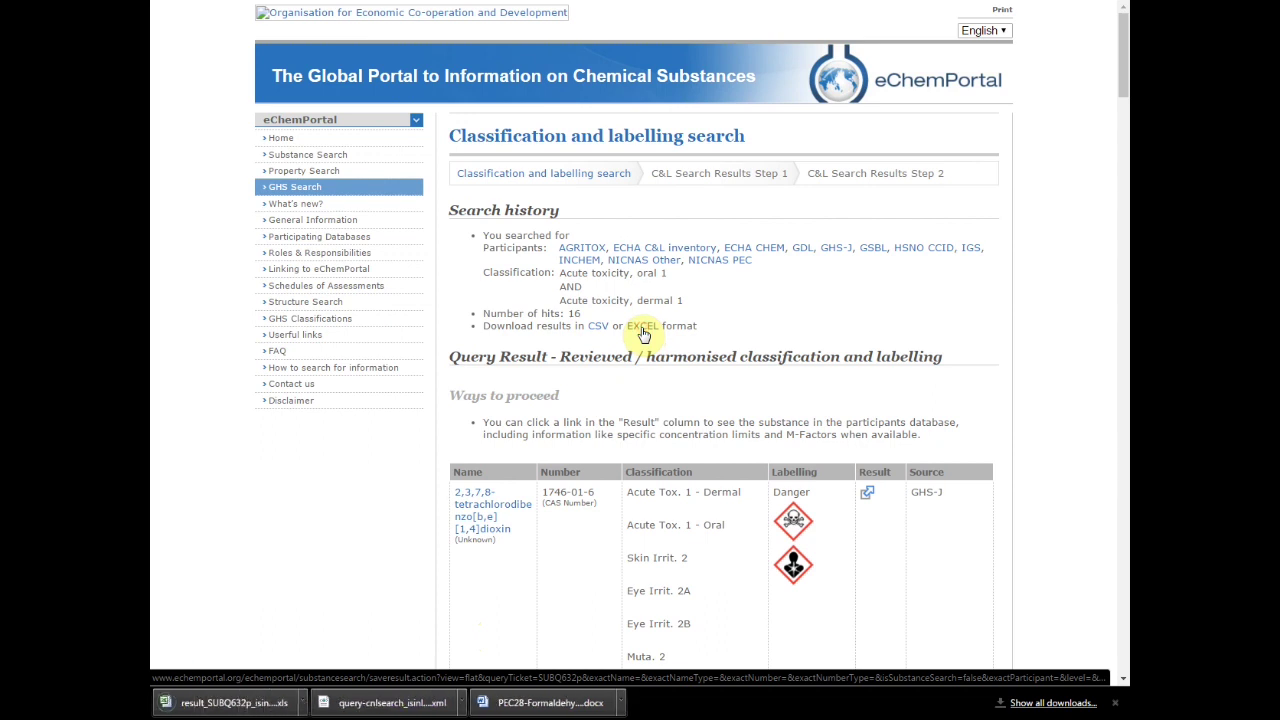